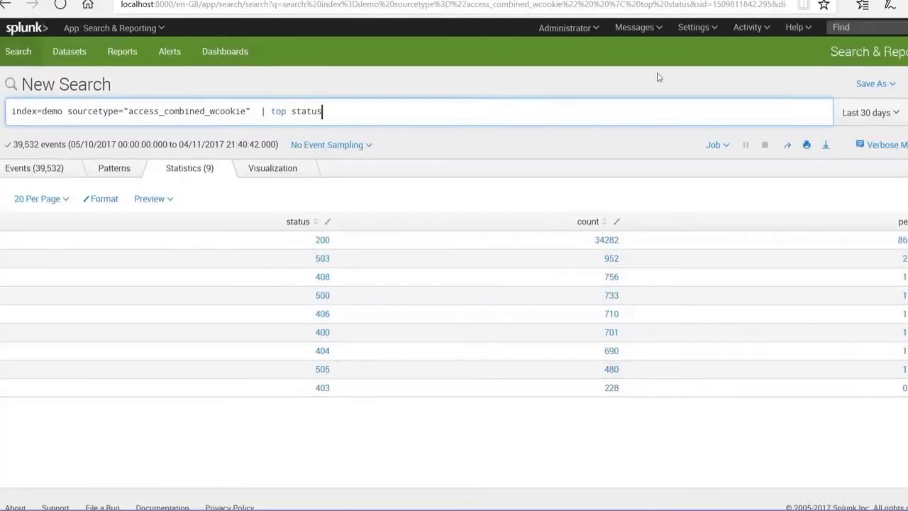
- Start adding a new lookup table file with search as its destination app
left_click(699, 32)
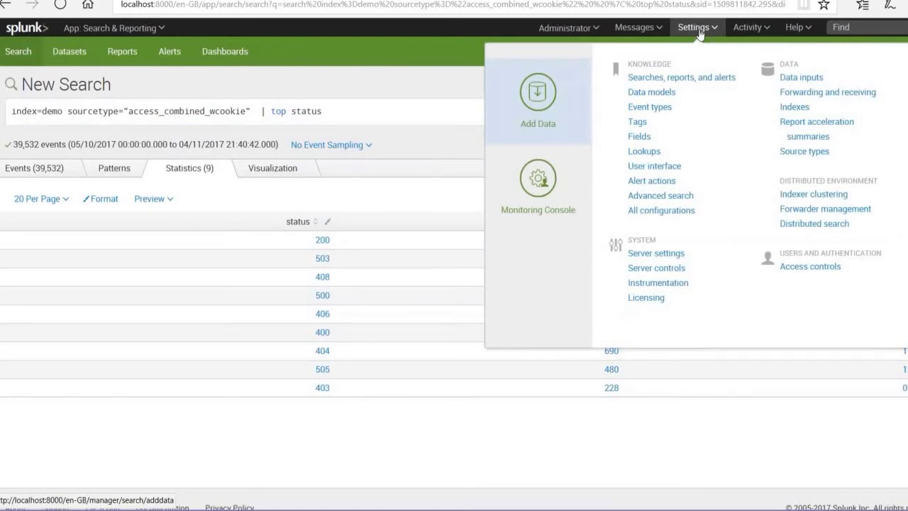
left_click(644, 152)
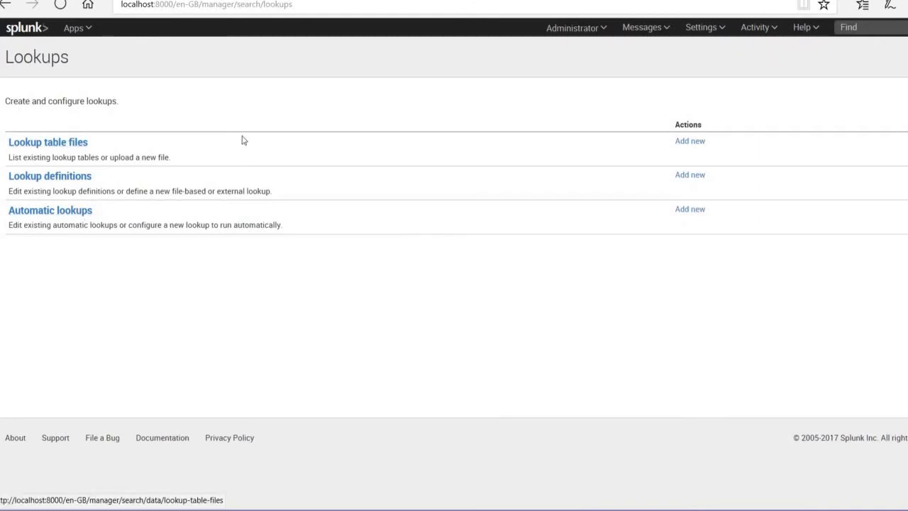
left_click(692, 141)
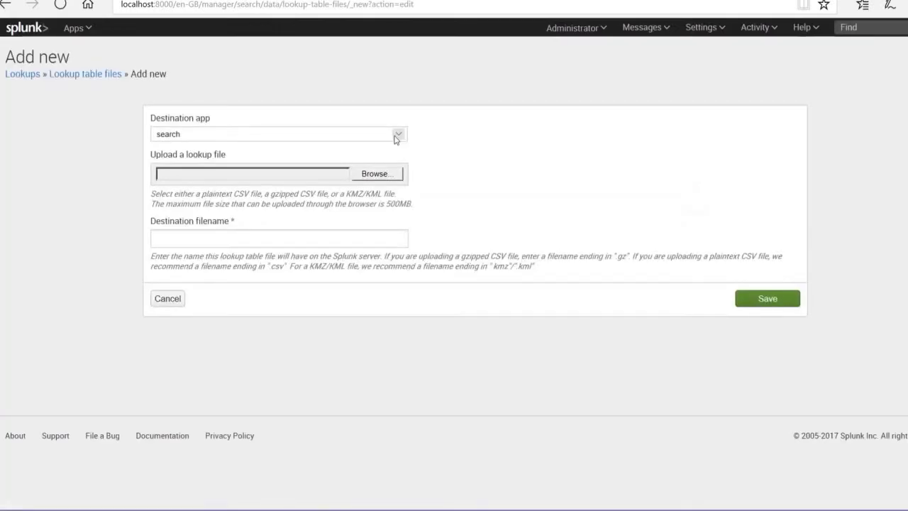
left_click(395, 136)
left_click(395, 136)
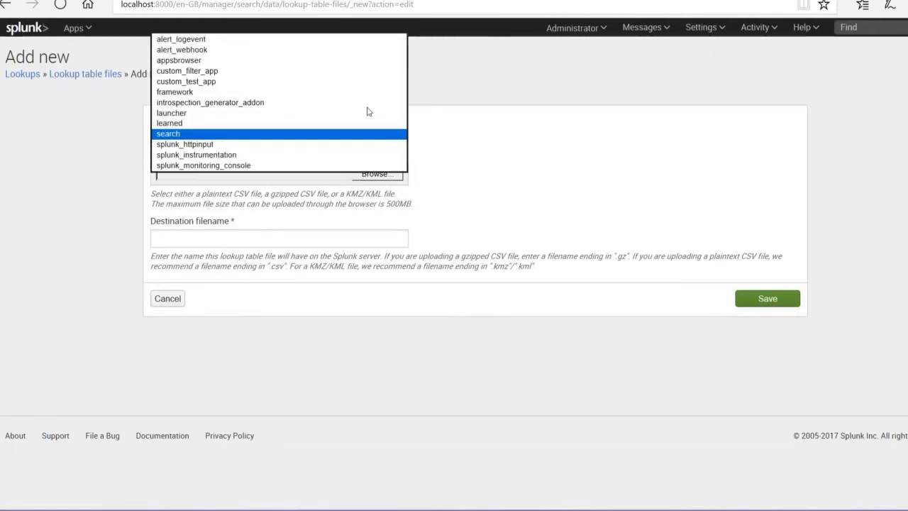
left_click(314, 136)
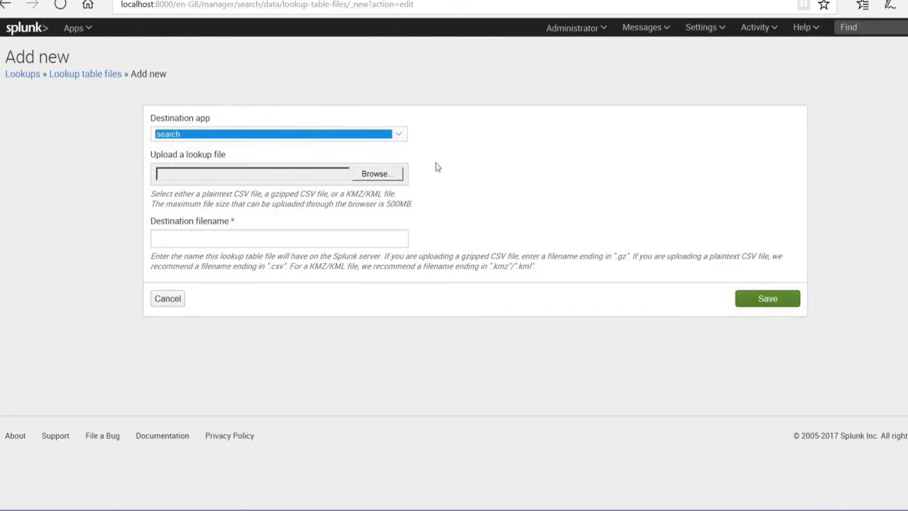
- Select http_status.csv from the Desktop as the lookup file and enter http_status.csv as the destination filename
left_click(372, 176)
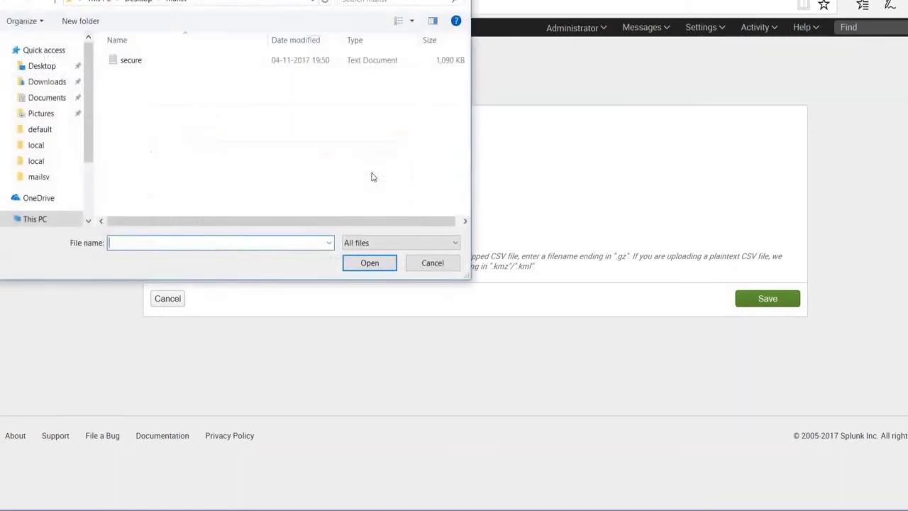
left_click(42, 66)
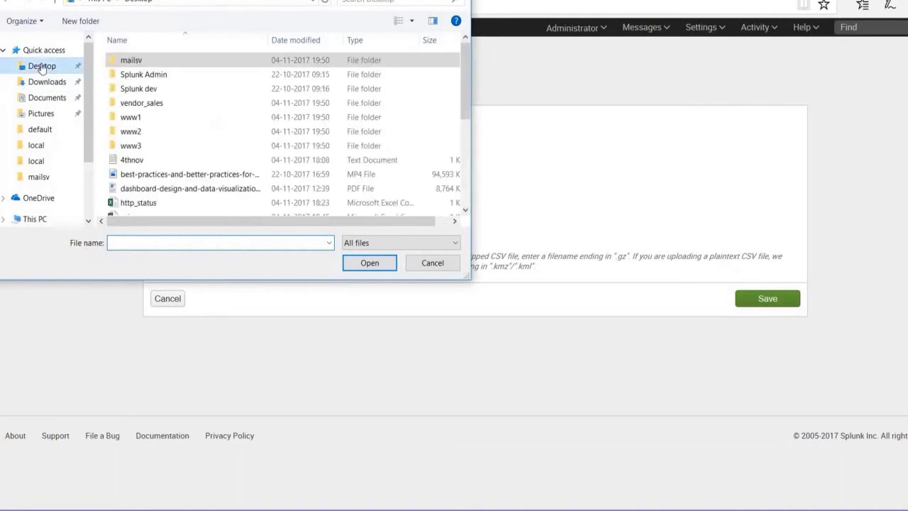
left_click(184, 205)
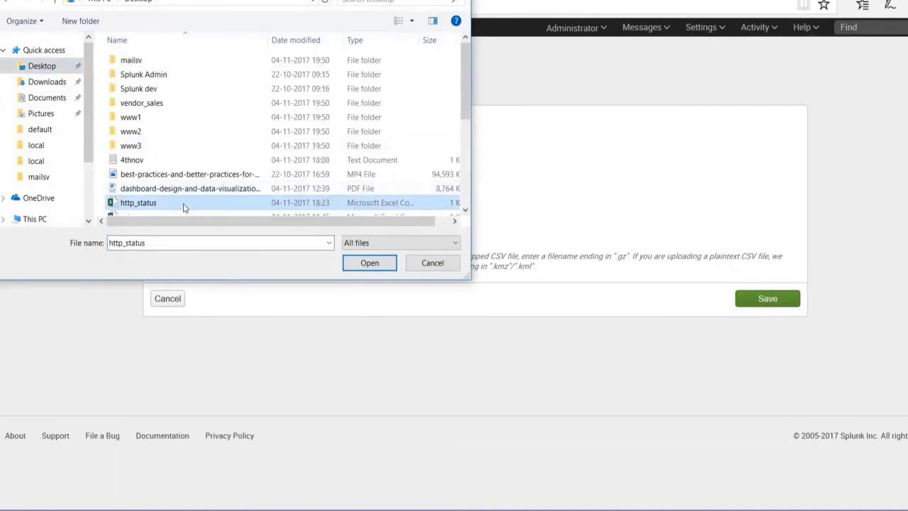
left_click(374, 267)
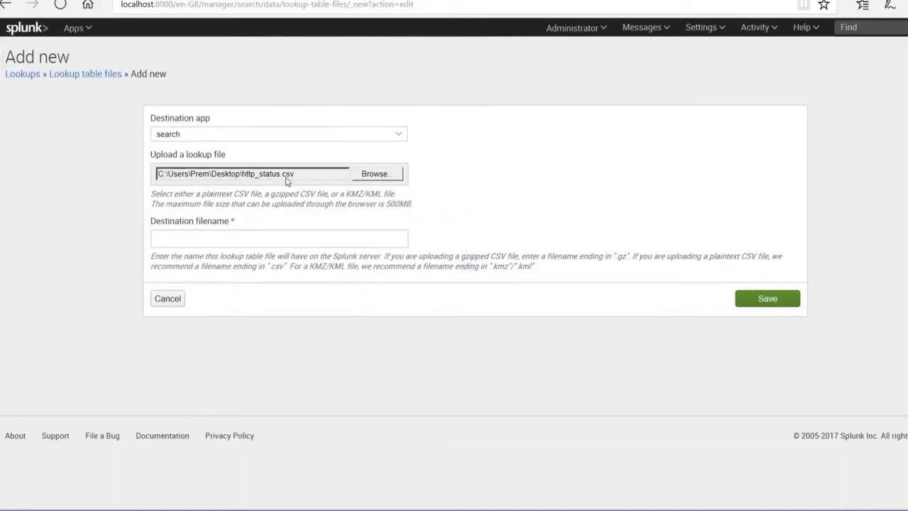
left_click(256, 237)
type("http_status.csv")
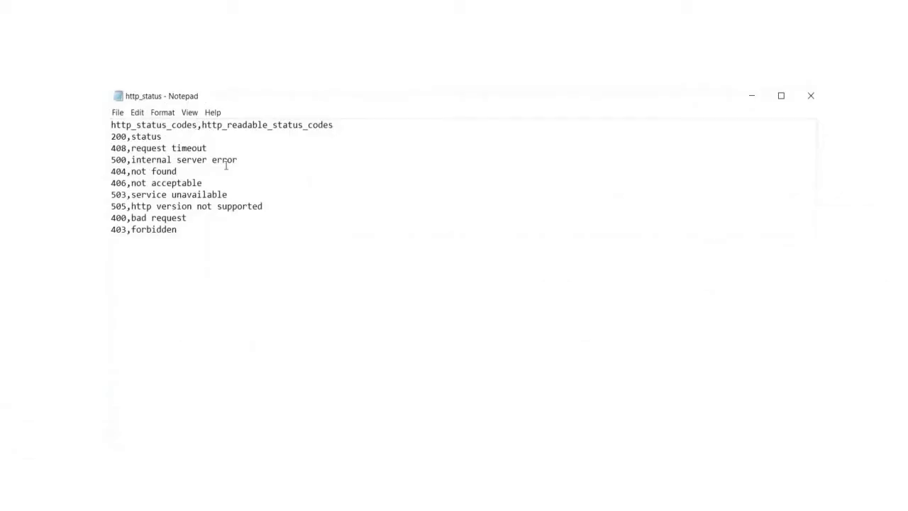
- In the http_status file in Notepad, rename the first column header to status
key("BackSpace")
key("BackSpace")
key("BackSpace")
key("BackSpace")
key("BackSpace")
key("BackSpace")
key("BackSpace")
key("BackSpace")
key("BackSpace")
key("BackSpace")
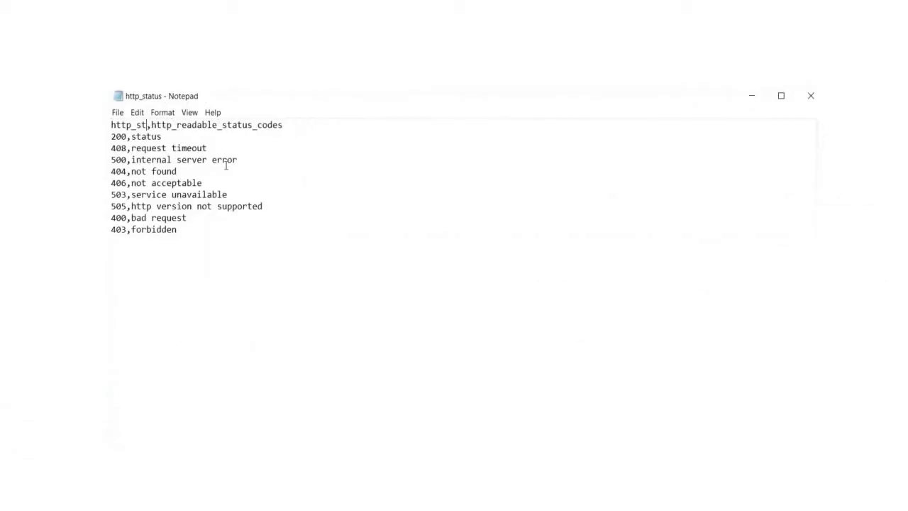
key("BackSpace")
key("BackSpace")
key("BackSpace")
key("BackSpace")
key("BackSpace")
key("BackSpace")
key("BackSpace")
type("st")
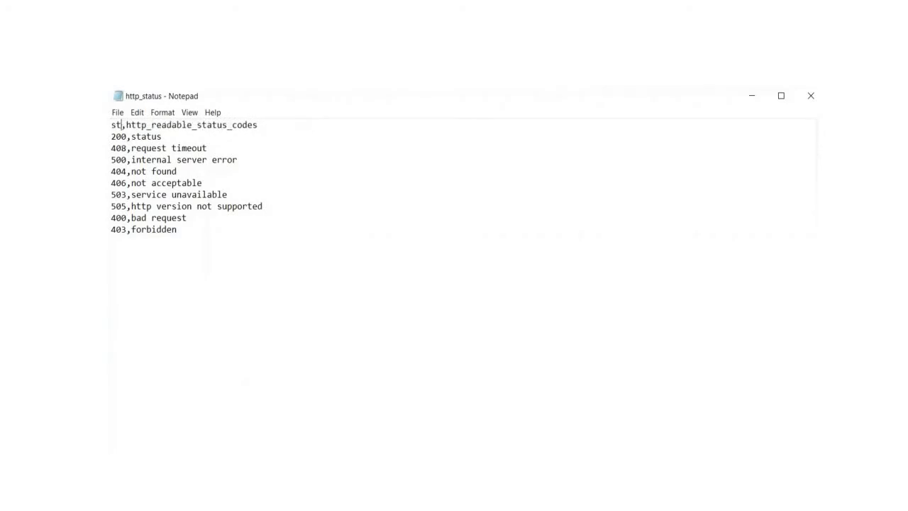
type("atus")
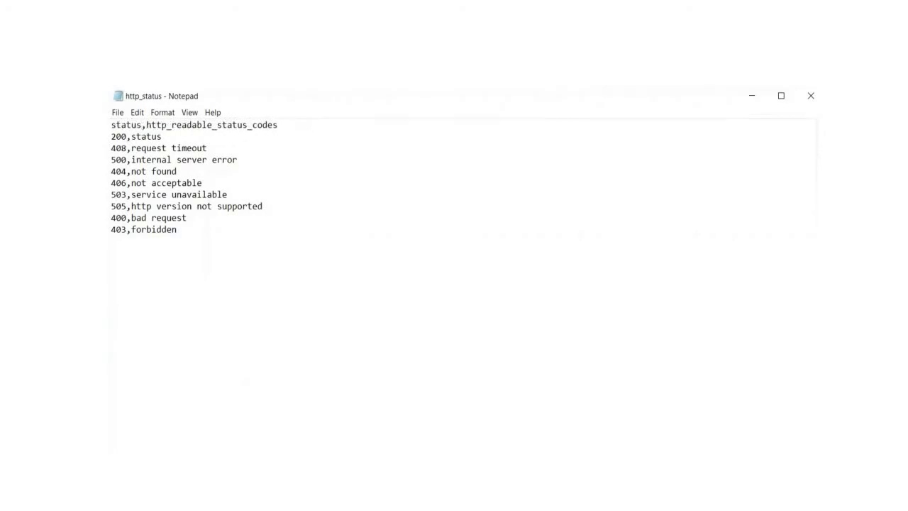
- Save the edited http_status file and close Notepad
left_click(118, 112)
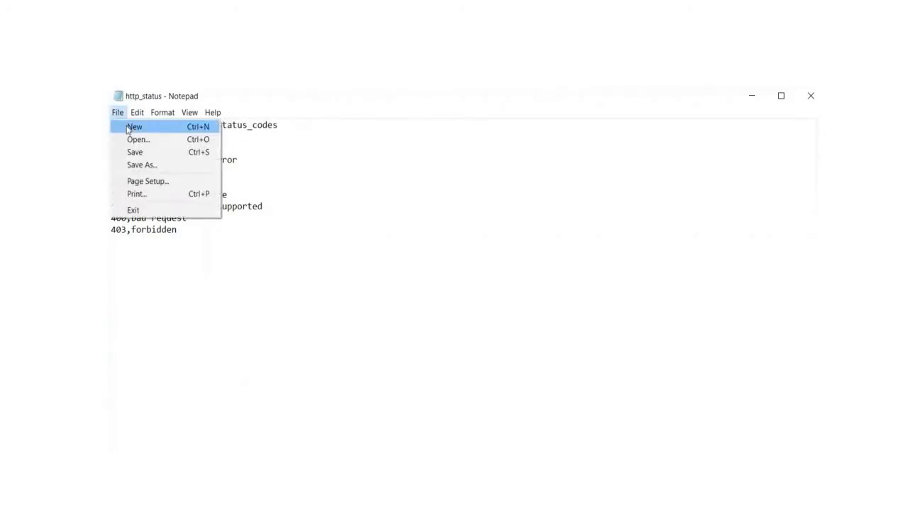
left_click(134, 152)
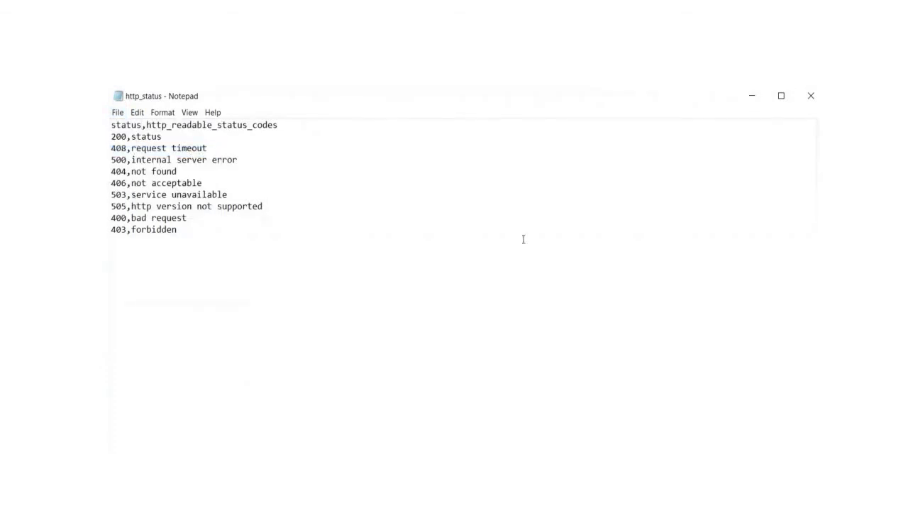
left_click(811, 100)
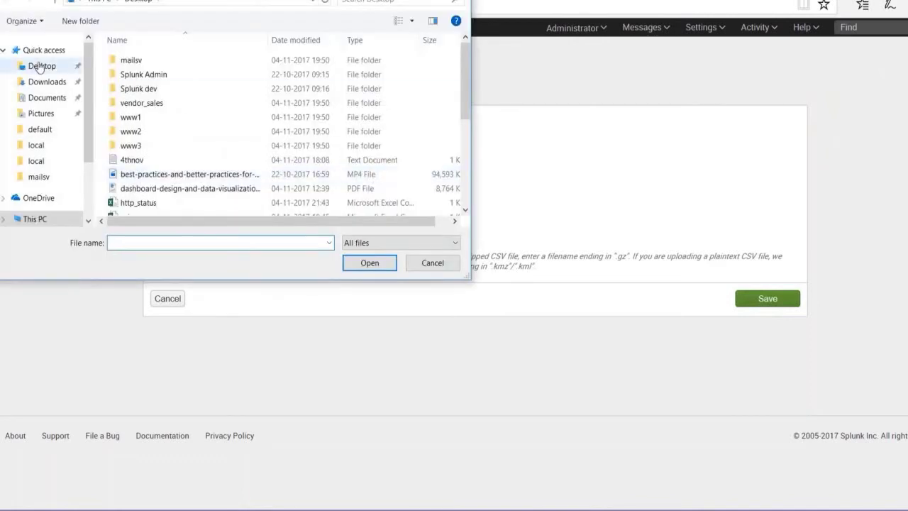
- Restart the new lookup table file entry in Splunk and select the edited http_status.csv from the Desktop
left_click(40, 67)
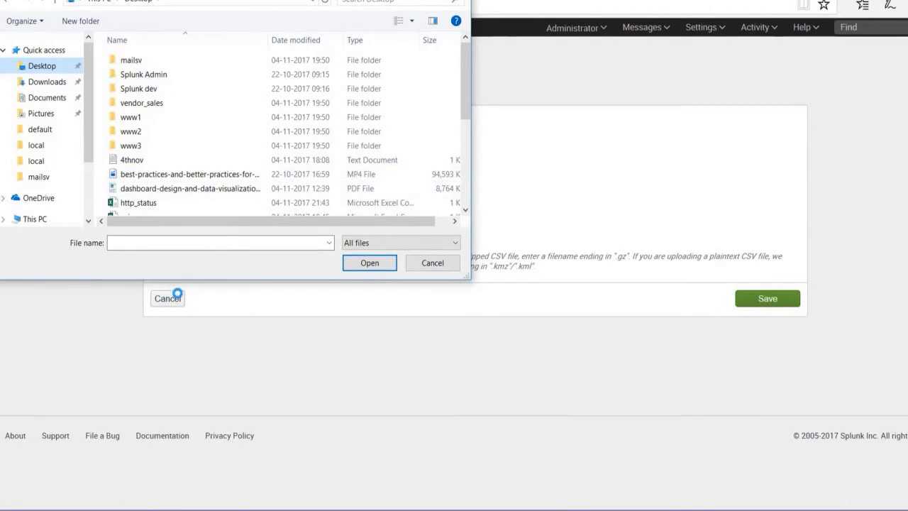
left_click(435, 263)
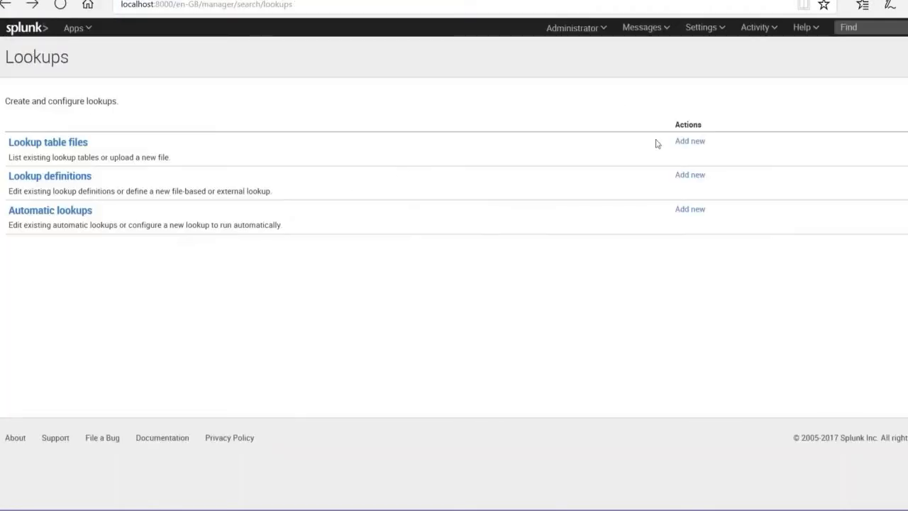
left_click(692, 143)
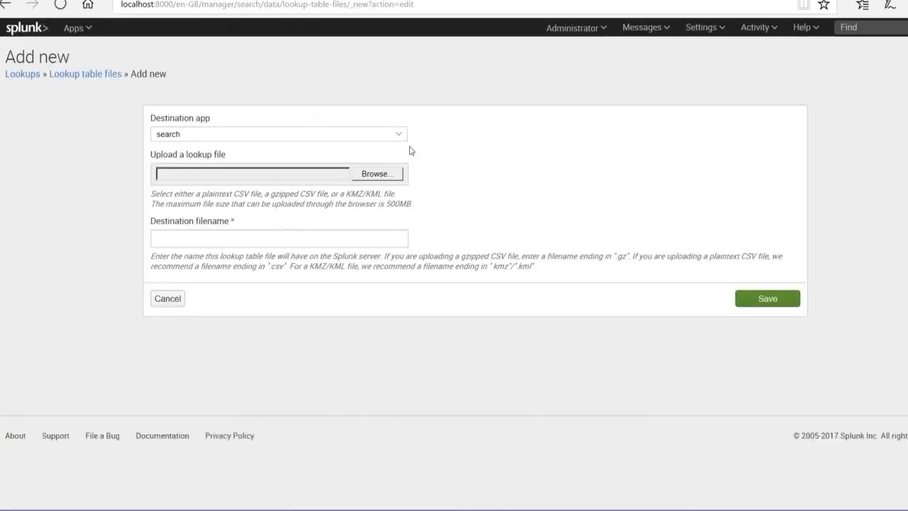
left_click(370, 177)
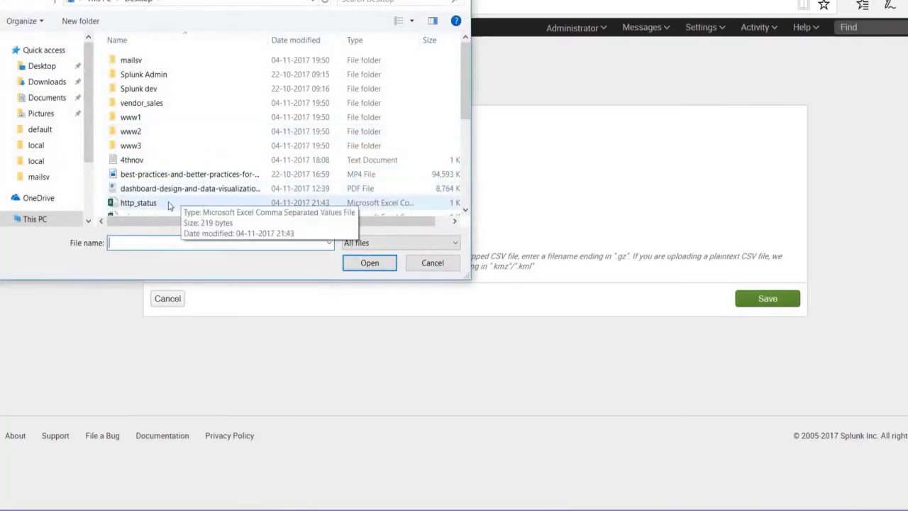
left_click(178, 202)
left_click(370, 263)
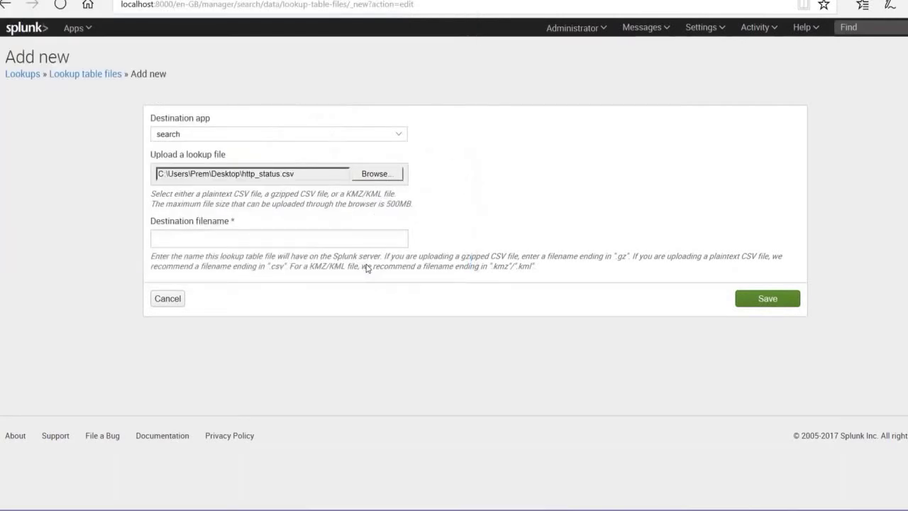
- Set the destination filename to http_status.csv and save the lookup table file
left_click(310, 241)
type("http_")
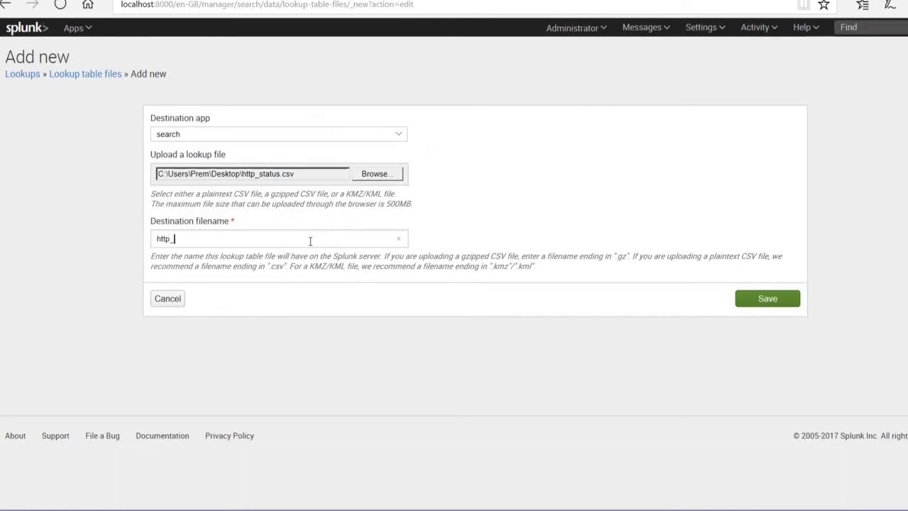
type("status.csv")
left_click(755, 296)
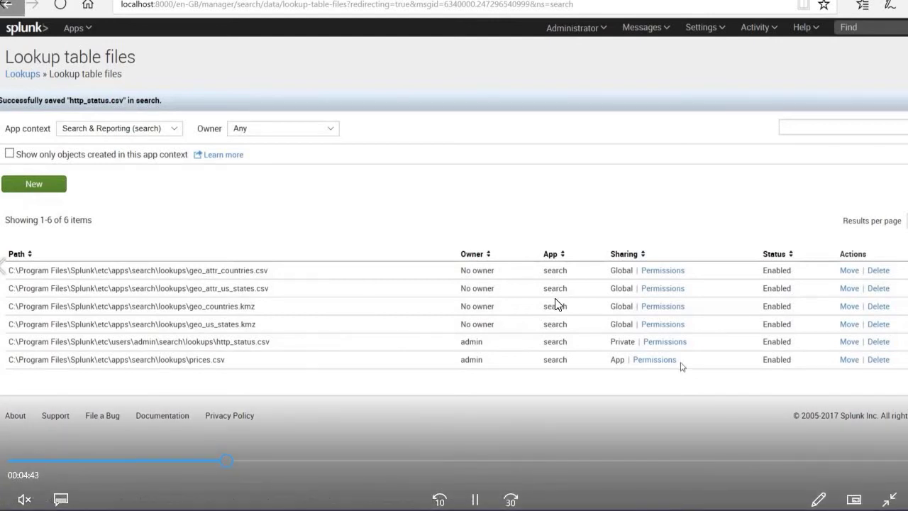
- Share http_status.csv with this app only (search), grant Everyone read permission, and save the permissions
left_click(666, 342)
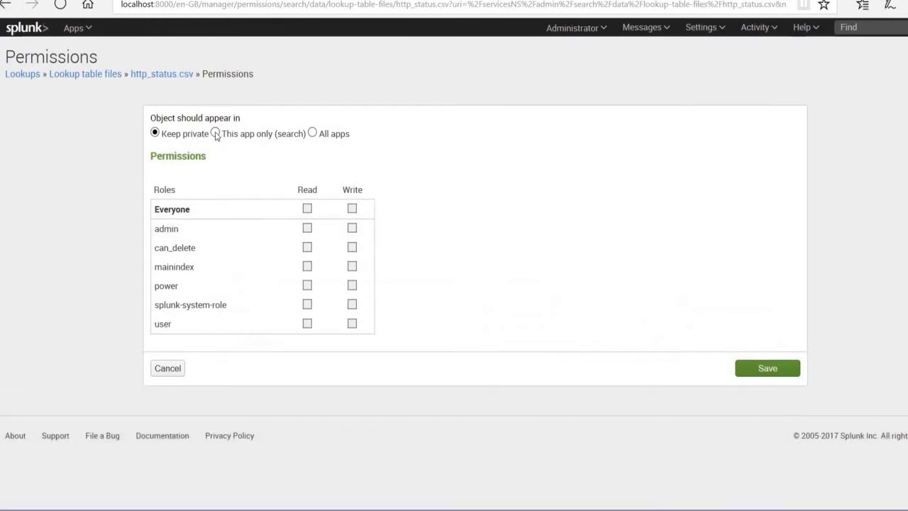
left_click(216, 134)
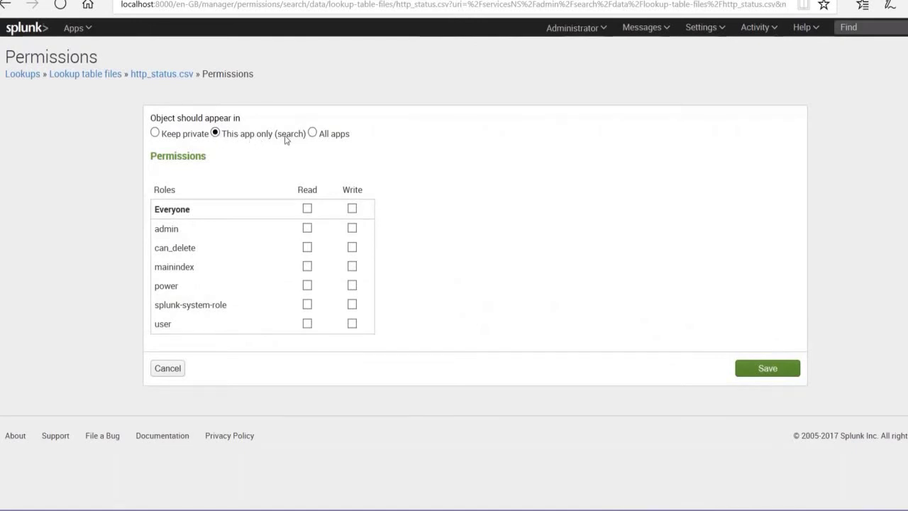
left_click(307, 208)
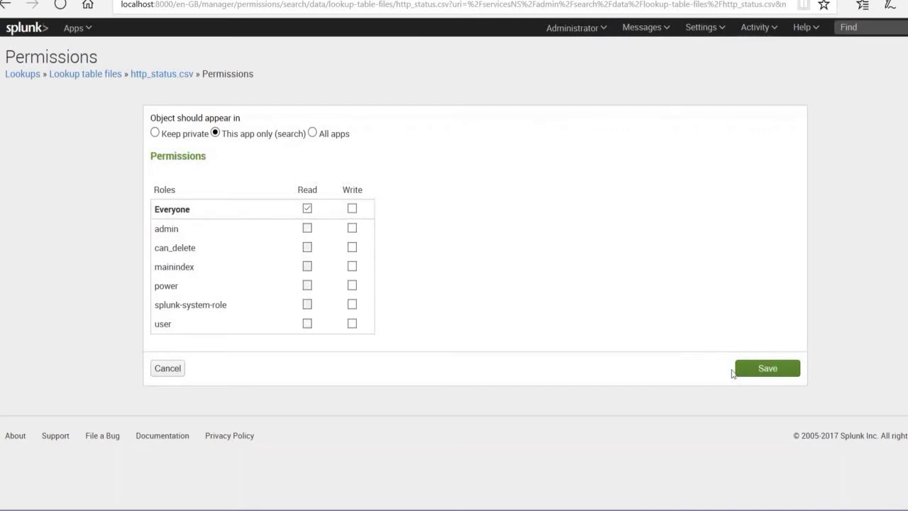
left_click(758, 374)
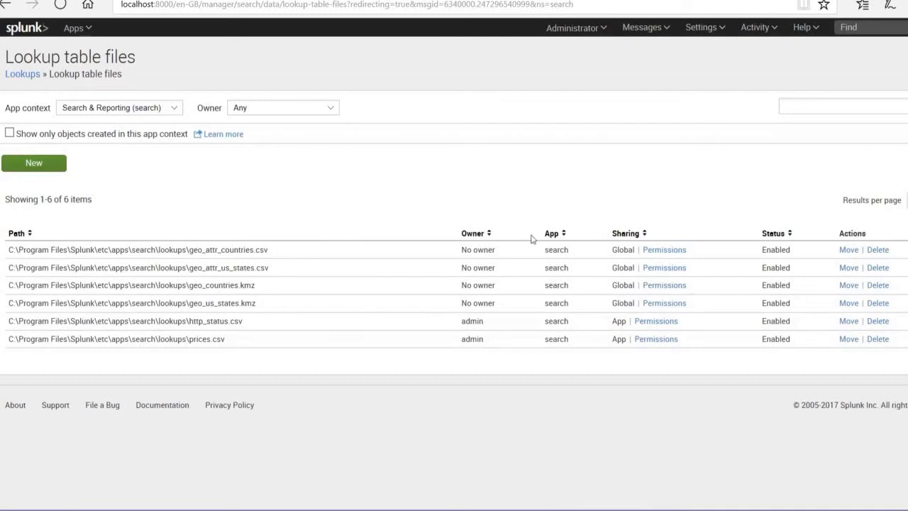
- Start a new lookup definition and name it http_status_lookup
left_click(32, 74)
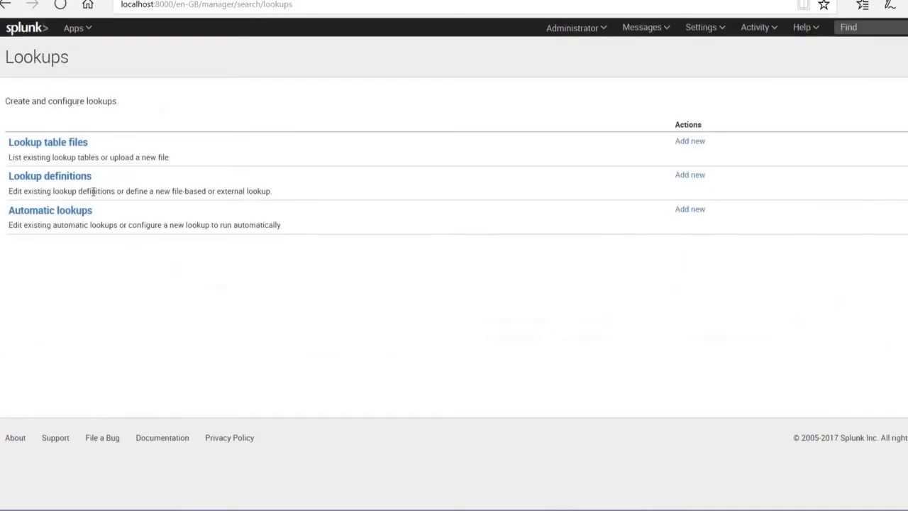
left_click(76, 184)
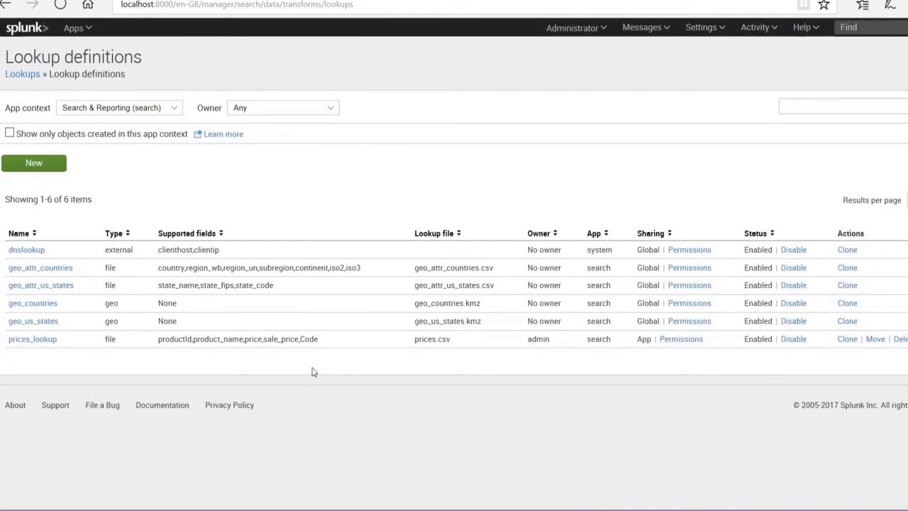
left_click(49, 166)
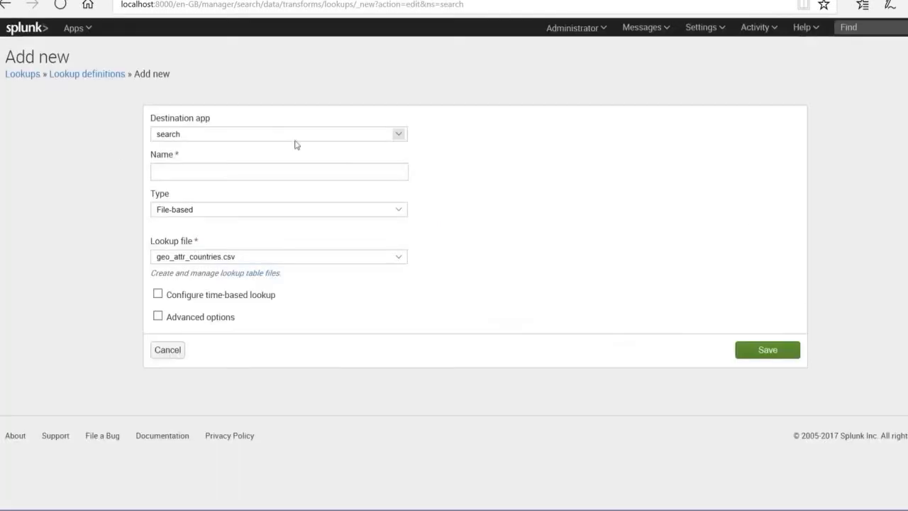
left_click(342, 175)
type("http_")
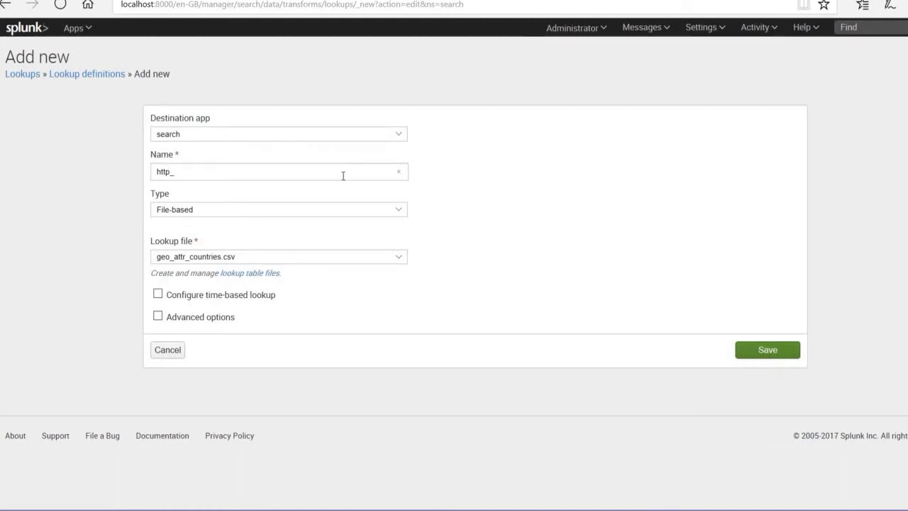
type("status_lookup")
- Set the definition's lookup file to http_status.csv and its destination app to search
left_click(397, 257)
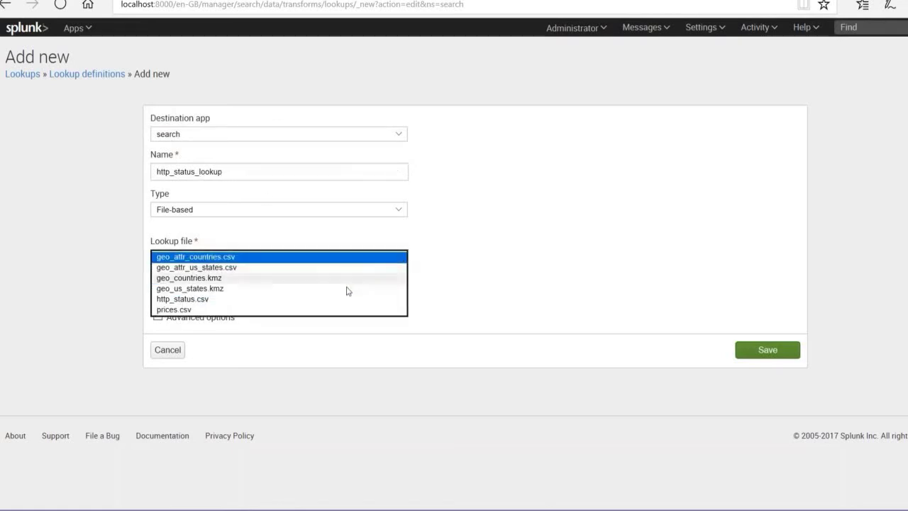
left_click(313, 301)
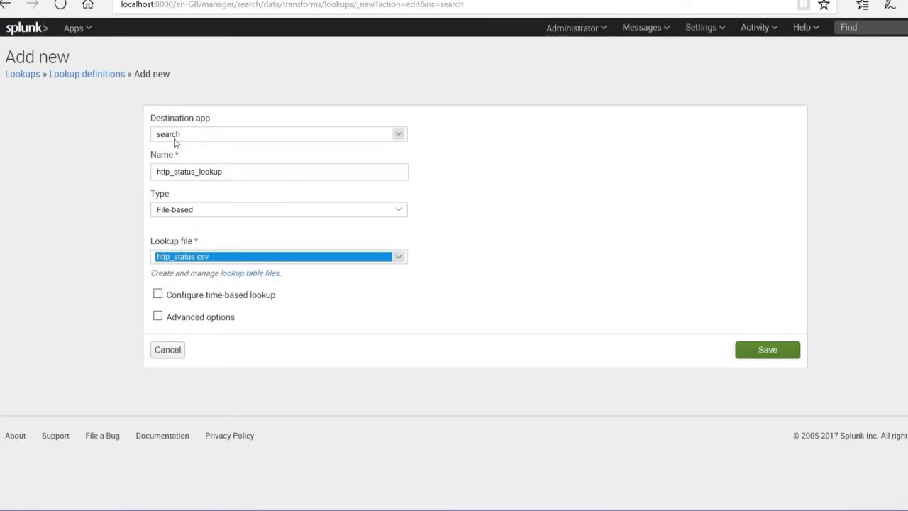
left_click(400, 134)
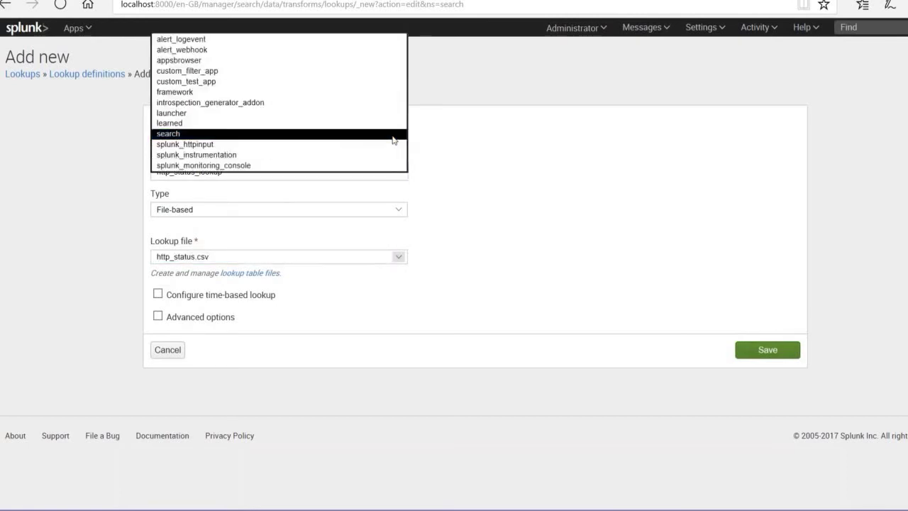
left_click(392, 137)
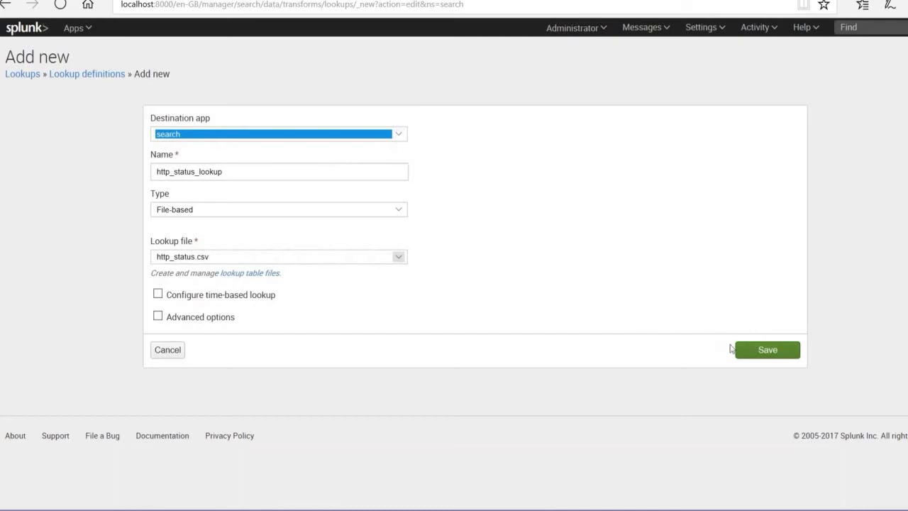
- Save the http_status_lookup definition and open Search & Reporting in a new browser tab
left_click(773, 356)
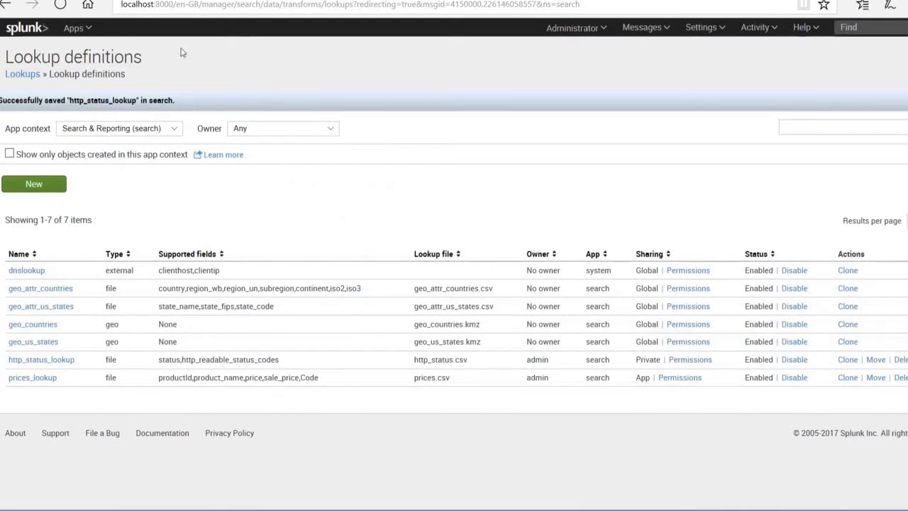
left_click(78, 28)
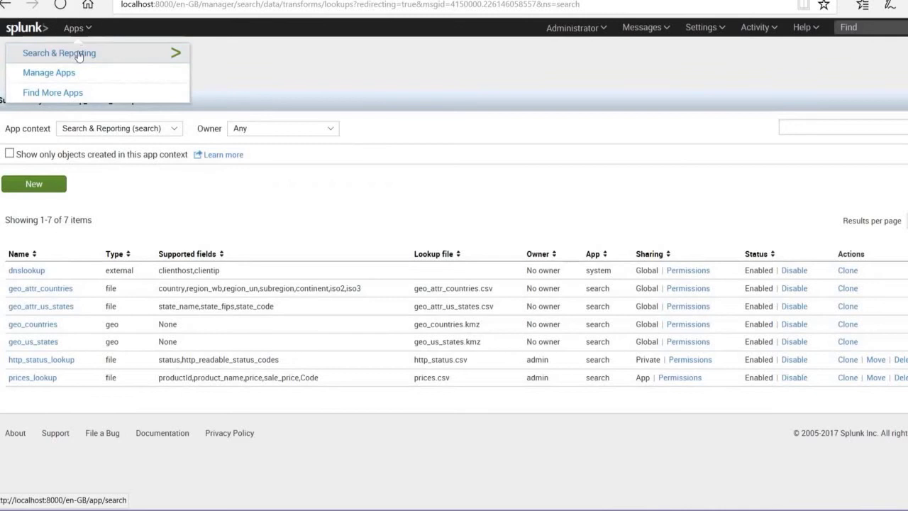
right_click(78, 56)
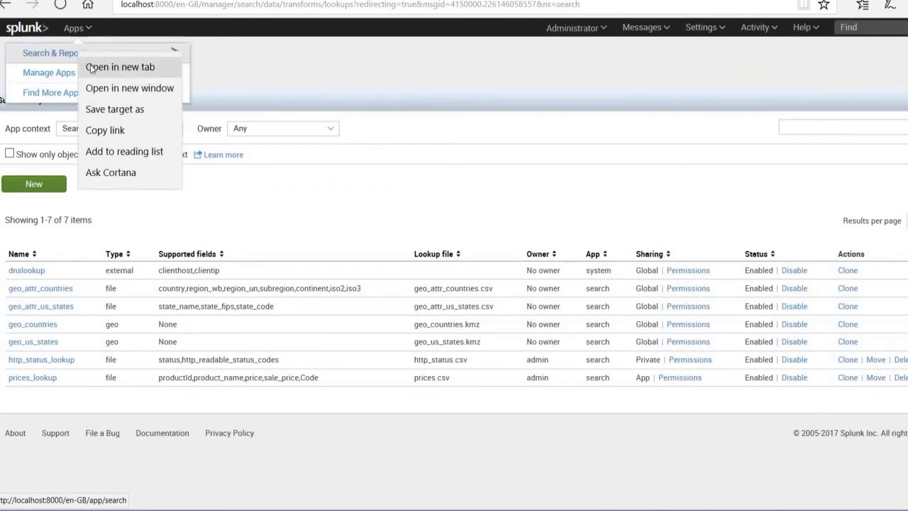
left_click(99, 71)
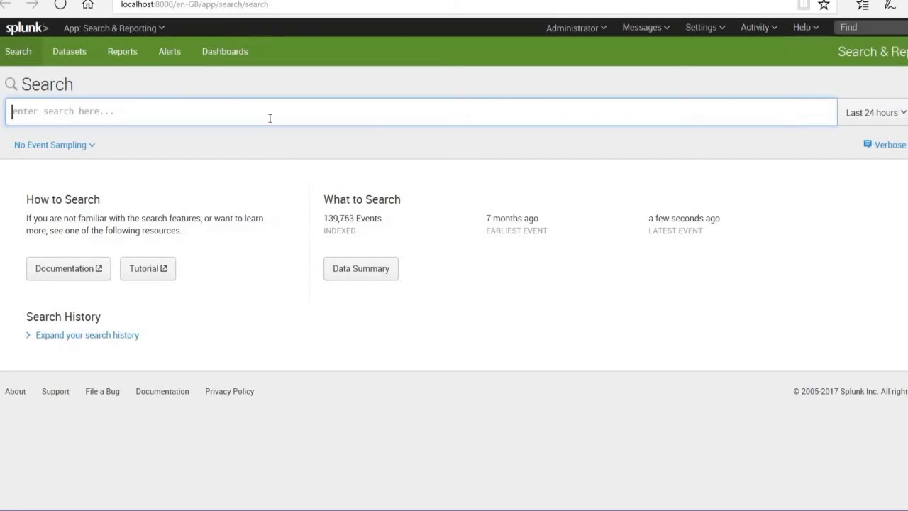
type("index")
key("BackSpace")
key("BackSpace")
key("BackSpace")
key("BackSpace")
key("BackSpace")
key("Escape")
- Enter |inputlookup http_status as the start of the search query
type("|")
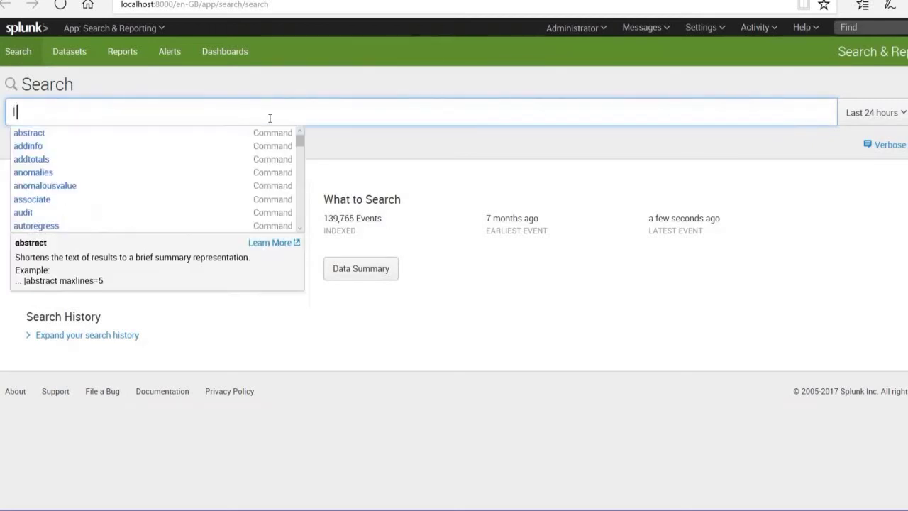
type("inputlookup")
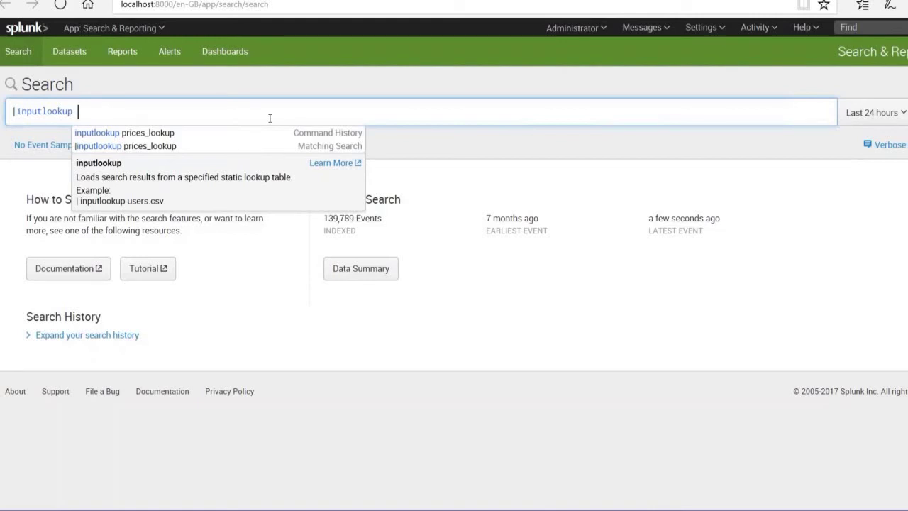
type(" http")
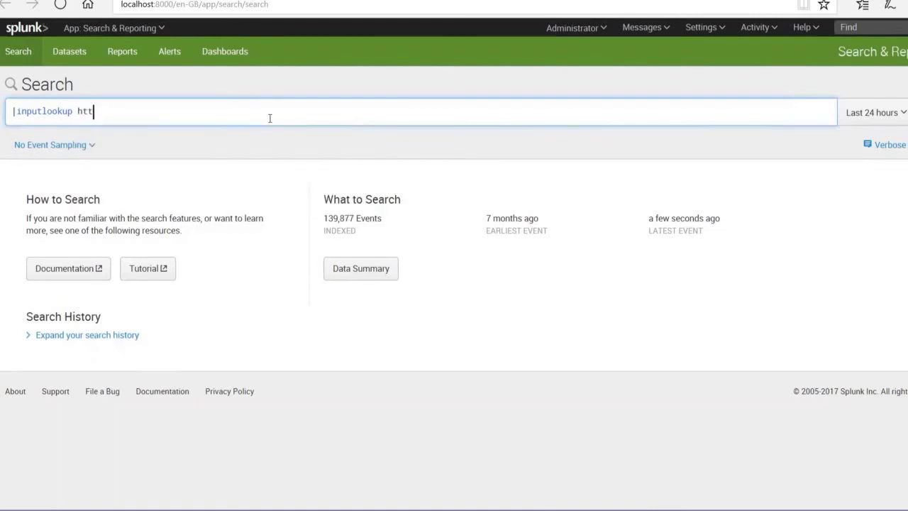
key("Home")
key("Right")
key("Right")
key("Right")
key("Right")
key("Right")
key("Right")
key("Right")
key("Right")
key("Right")
key("Right")
key("Right")
key("Right")
key("Right")
key("Right")
key("Right")
key("Right")
key("Right")
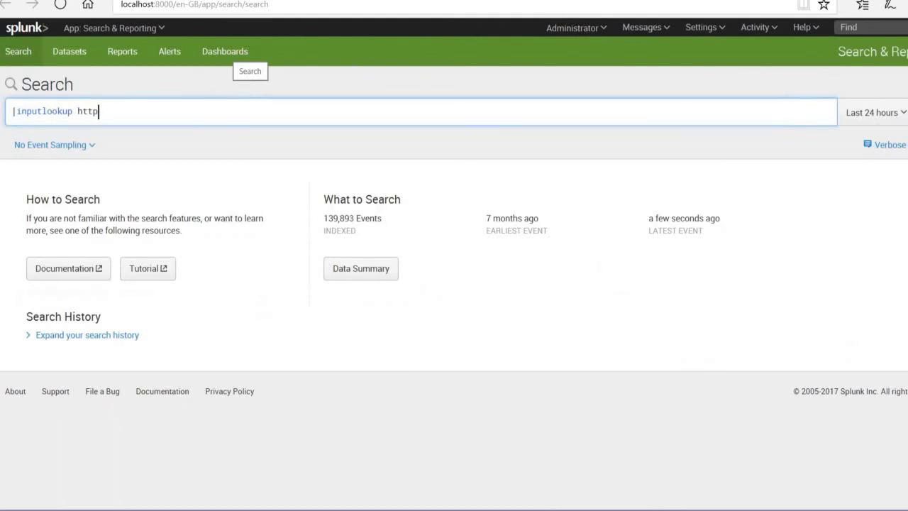
type("_st")
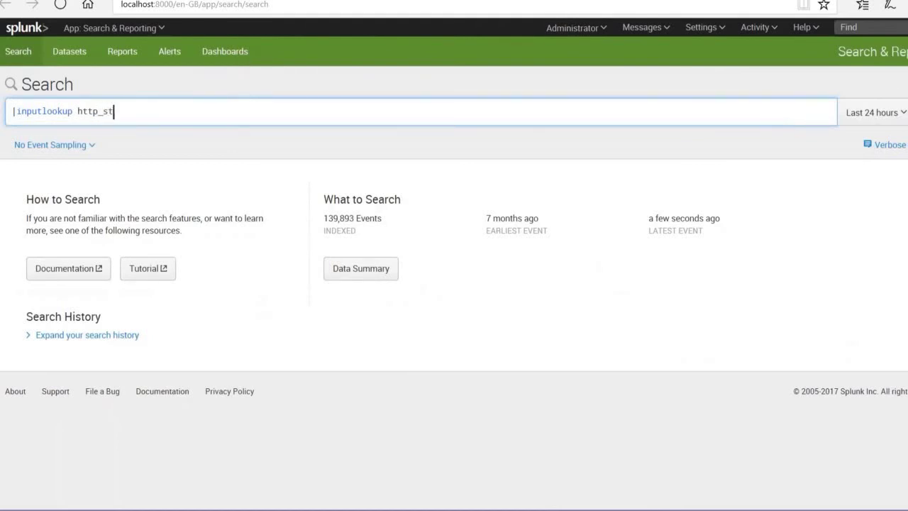
type("atus")
key("Home")
type("-look")
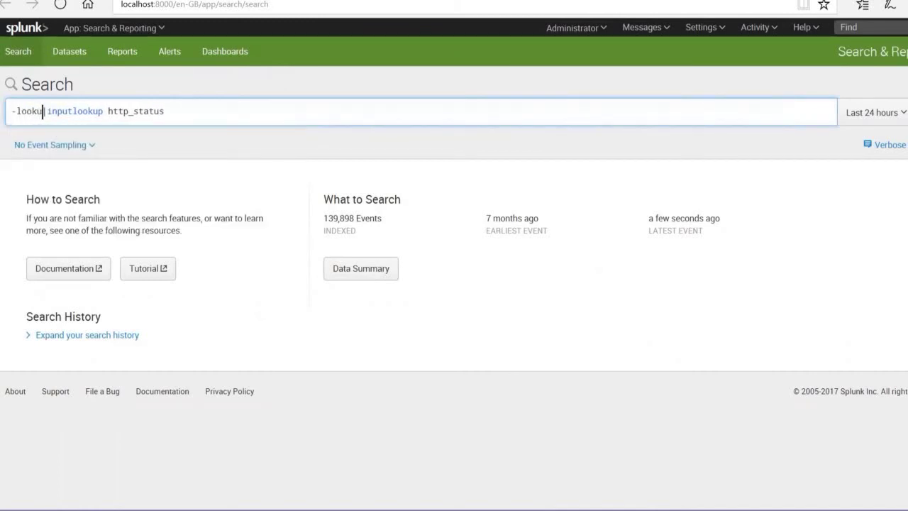
type("up")
key("BackSpace")
key("BackSpace")
key("BackSpace")
key("BackSpace")
key("BackSpace")
key("BackSpace")
key("BackSpace")
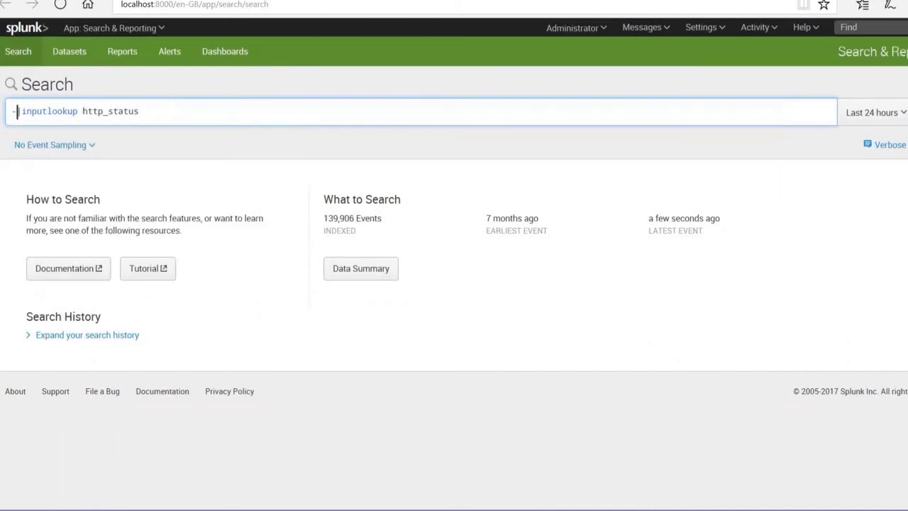
- Complete the lookup name at the end of the query as http_status_lookup and run the search
key("Right")
key("Right")
key("Right")
key("Right")
key("Right")
key("Right")
key("Right")
key("Right")
key("Right")
key("Right")
key("Right")
key("Right")
key("Right")
key("Right")
key("Right")
key("Right")
key("Right")
key("Right")
key("Right")
key("Right")
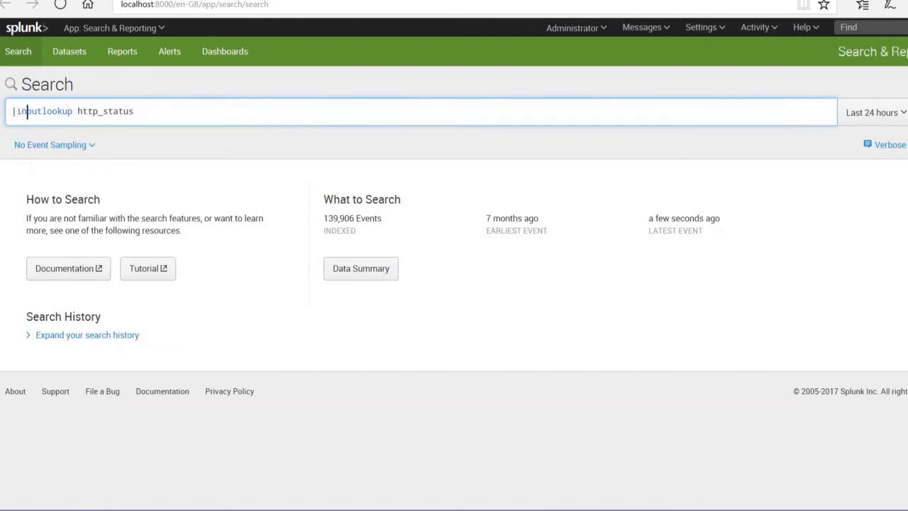
key("Right")
key("Right")
key("Right")
key("Right")
type("_lookup")
key("Return")
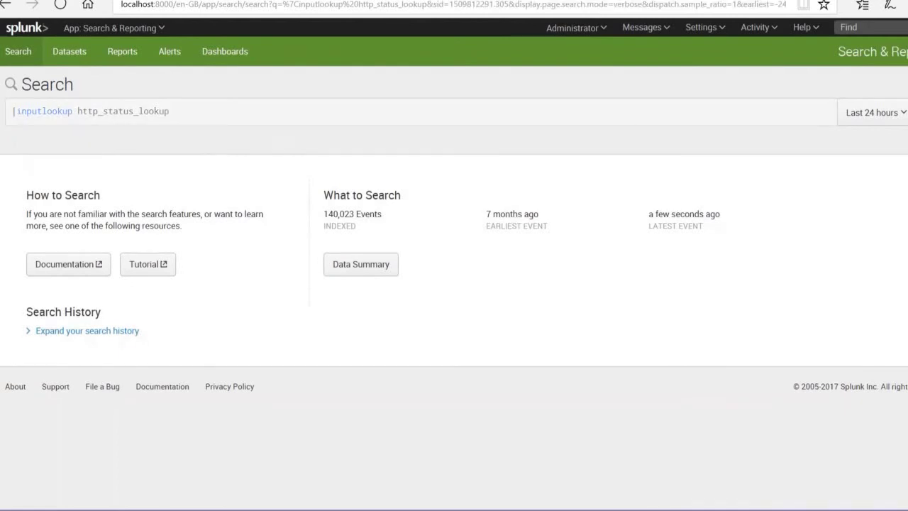
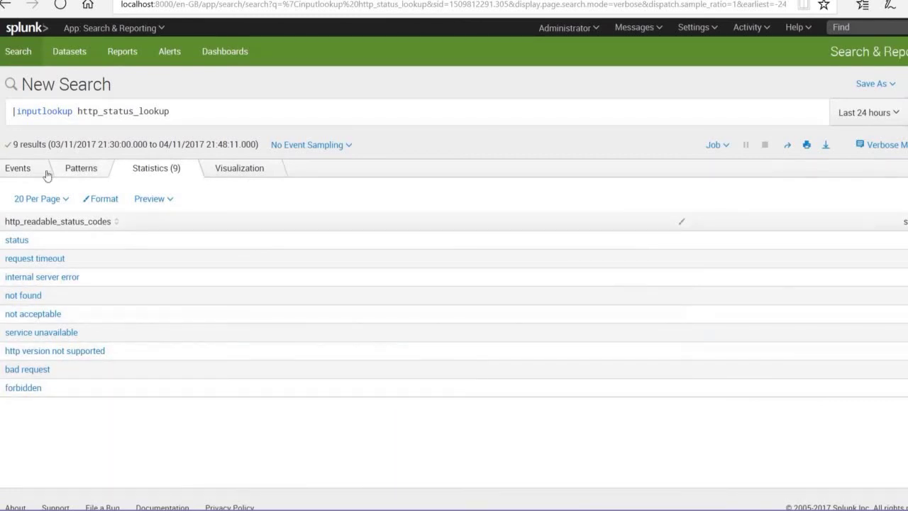
- View the lookup search's events and clear the whole search query
left_click(21, 170)
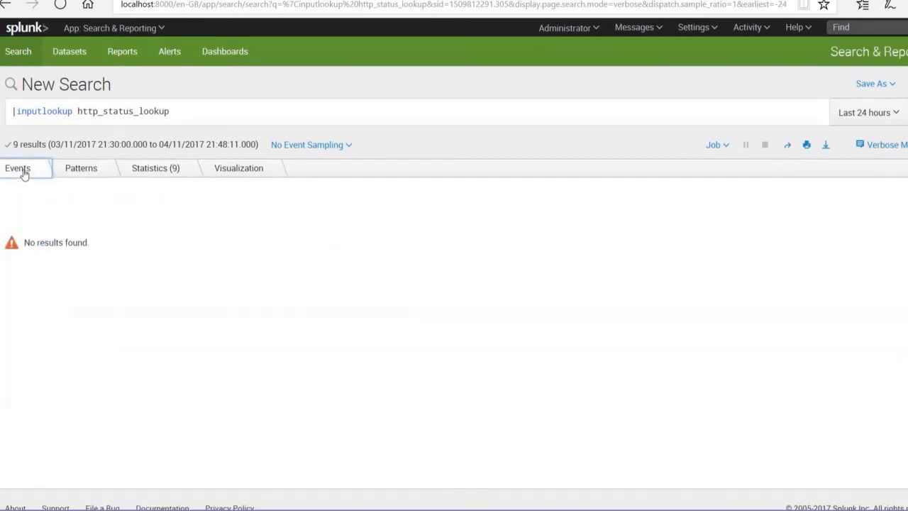
left_click(232, 108)
key("BackSpace")
key("BackSpace")
key("BackSpace")
key("BackSpace")
key("BackSpace")
key("BackSpace")
key("BackSpace")
key("BackSpace")
key("BackSpace")
key("BackSpace")
key("BackSpace")
key("BackSpace")
key("BackSpace")
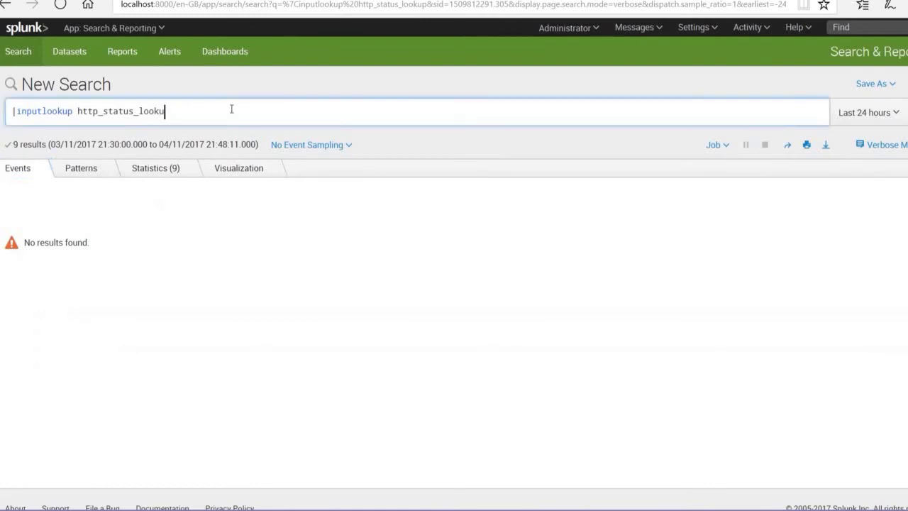
key("BackSpace")
key("BackSpace")
key("BackSpace")
key("BackSpace")
key("BackSpace")
key("BackSpace")
key("BackSpace")
key("BackSpace")
key("BackSpace")
key("BackSpace")
key("BackSpace")
key("BackSpace")
key("BackSpace")
key("BackSpace")
key("BackSpace")
key("BackSpace")
key("BackSpace")
key("BackSpace")
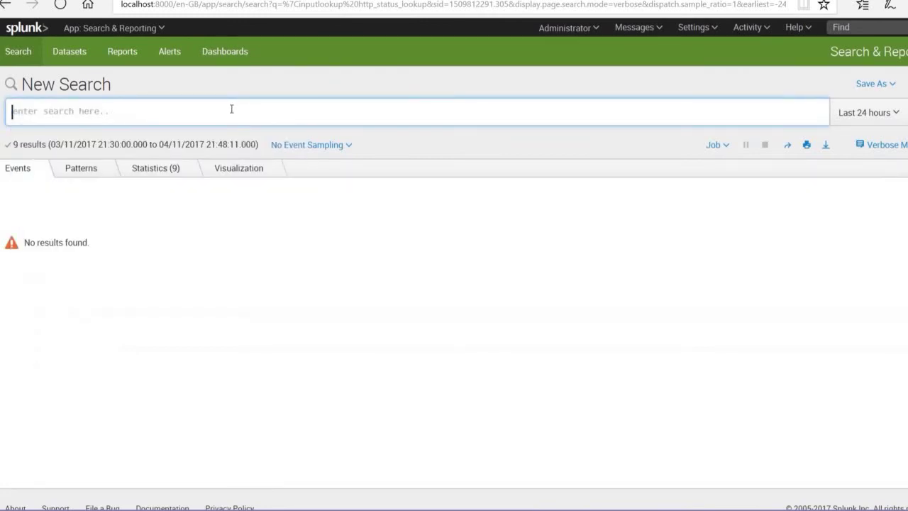
- Start a new automatic lookup and name it autohttp_status_lookup
left_click(698, 29)
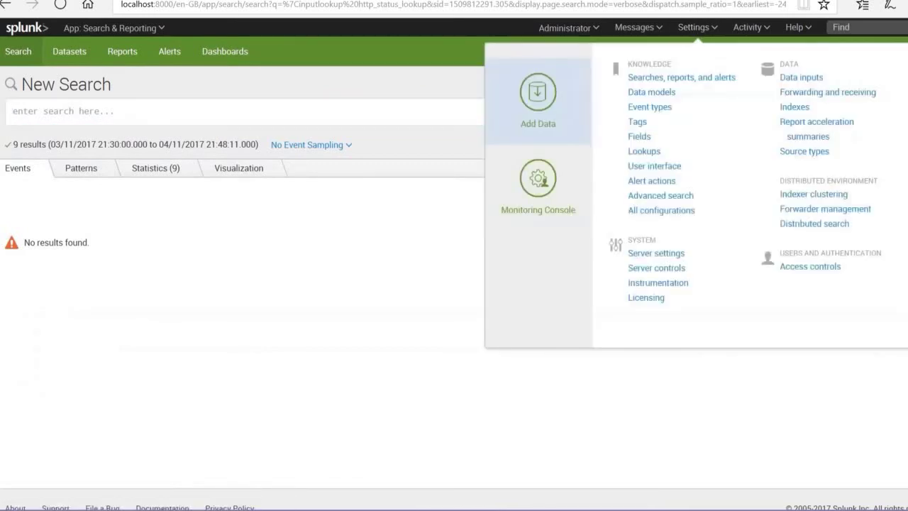
left_click(644, 151)
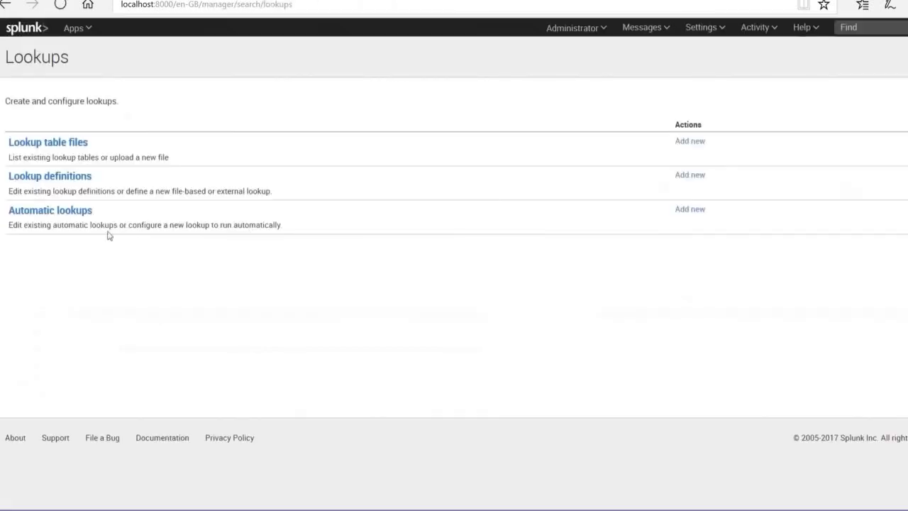
left_click(74, 215)
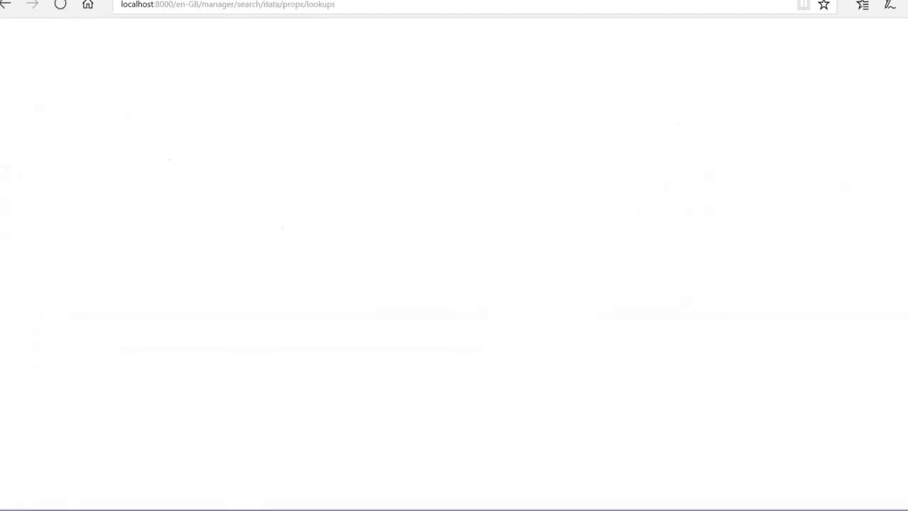
left_click(49, 170)
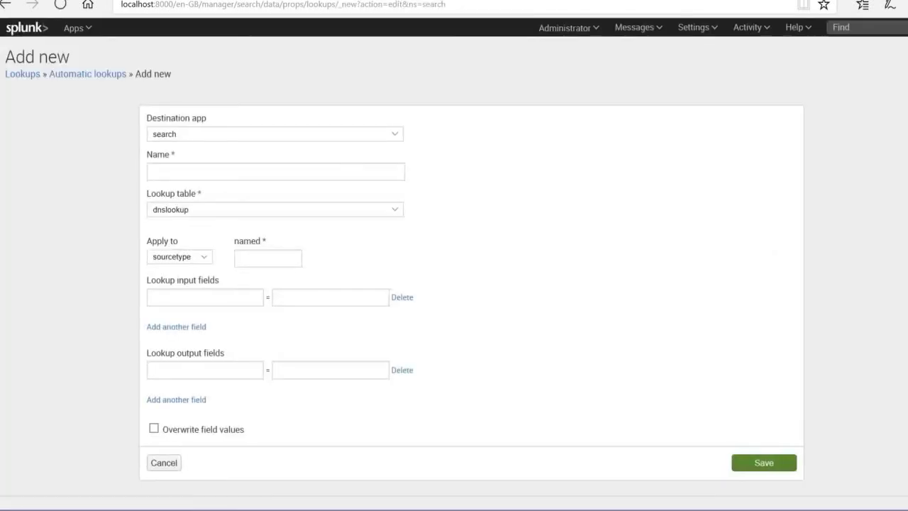
left_click(340, 176)
type("au")
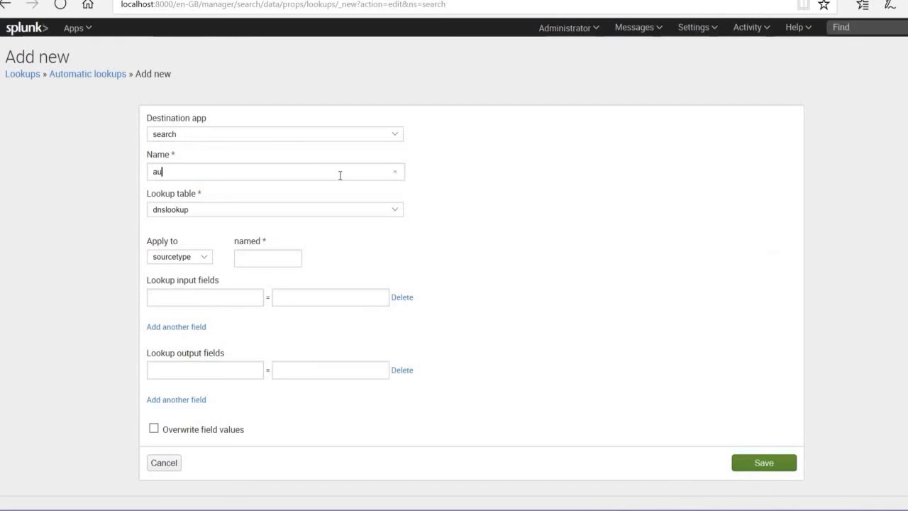
type("tohttp")
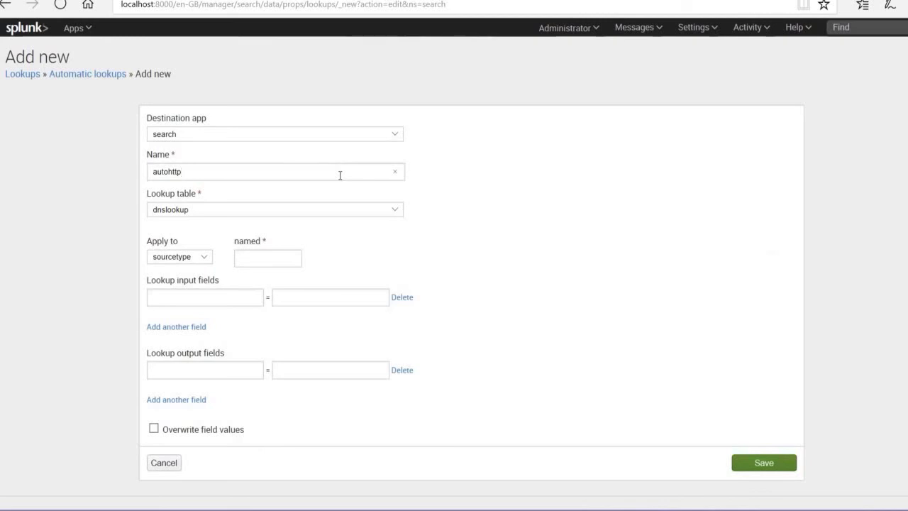
type("_status_lookup")
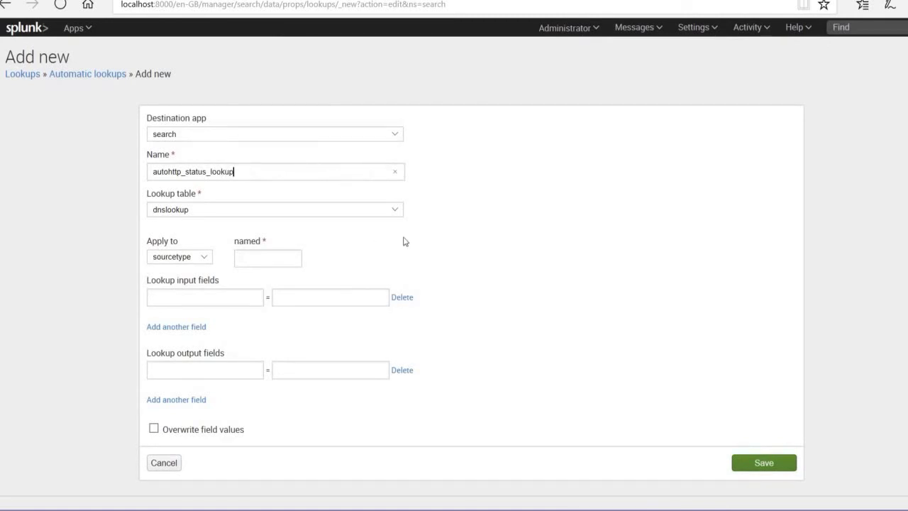
- Set the automatic lookup's table to http_status_lookup
left_click(395, 210)
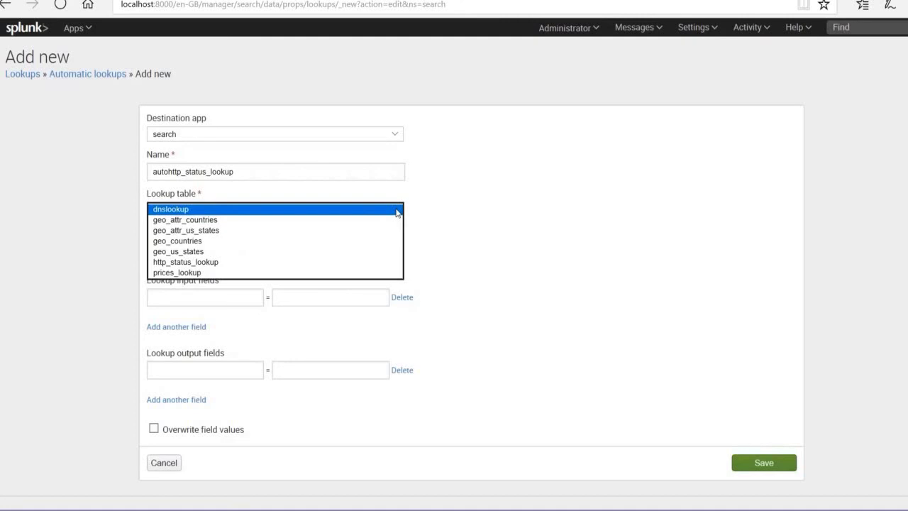
left_click(288, 262)
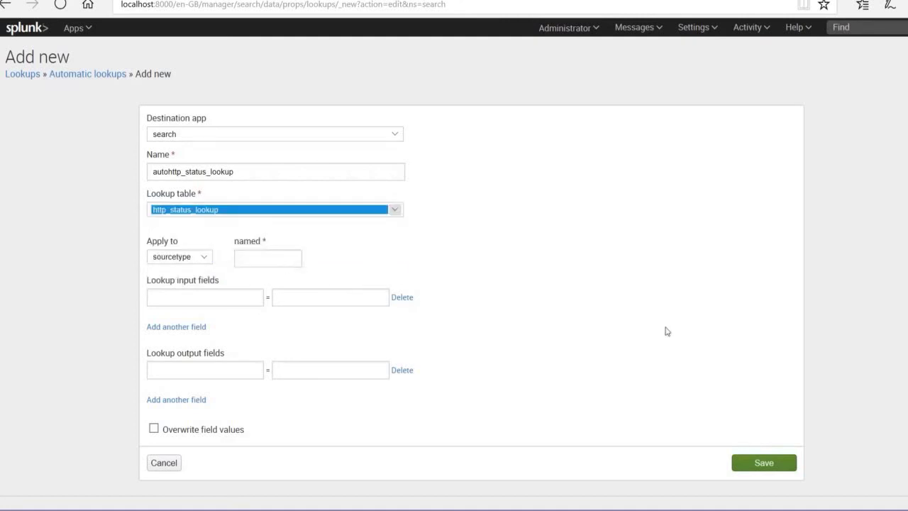
scroll(729, 432, "down", 1)
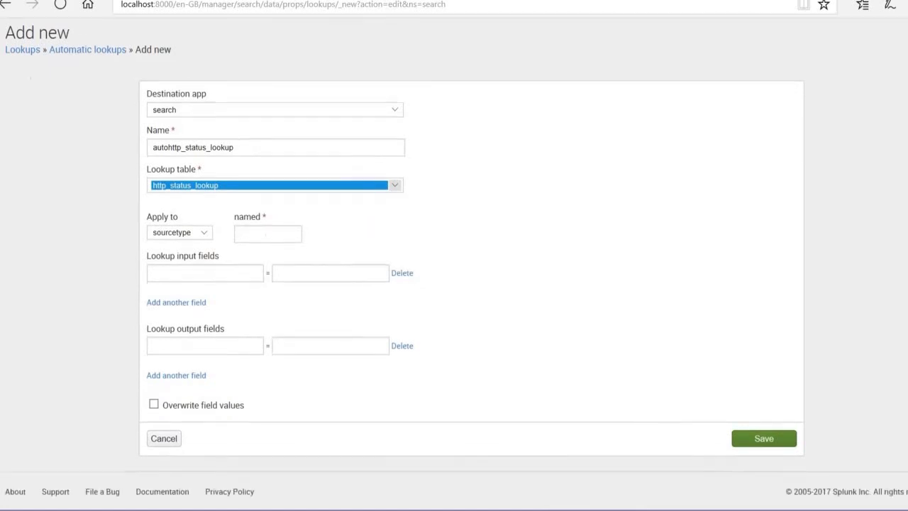
left_click(259, 234)
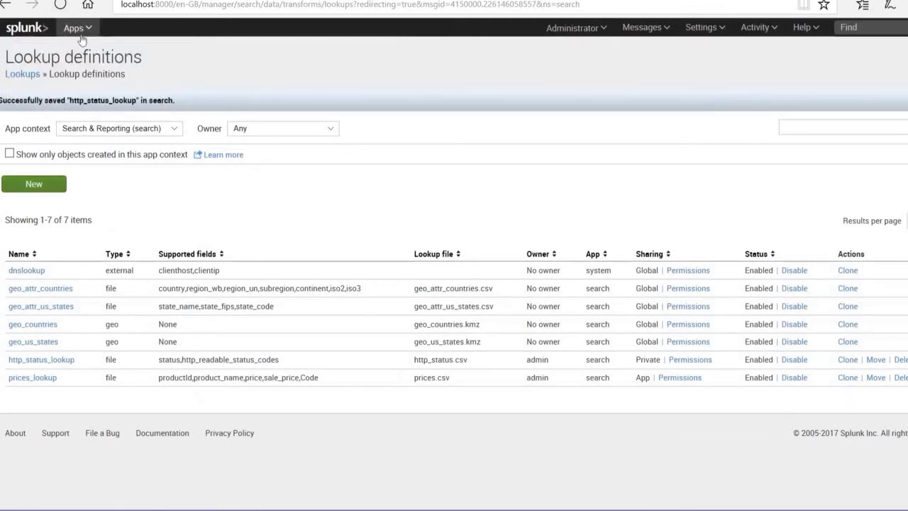
- From the lookup definitions page, open Search & Reporting, enter index=demo sourcetype="access_combined_wcookie" as the query, and select the source type value
left_click(80, 29)
left_click(106, 52)
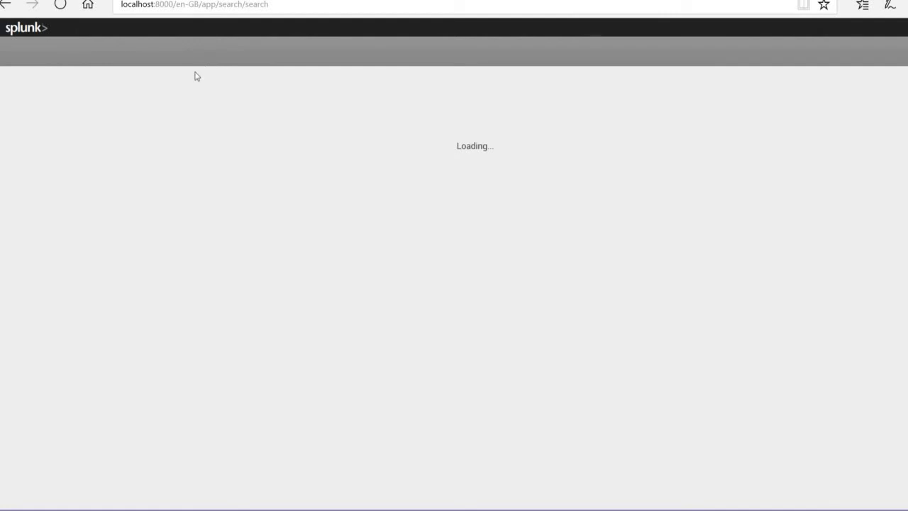
type("ind")
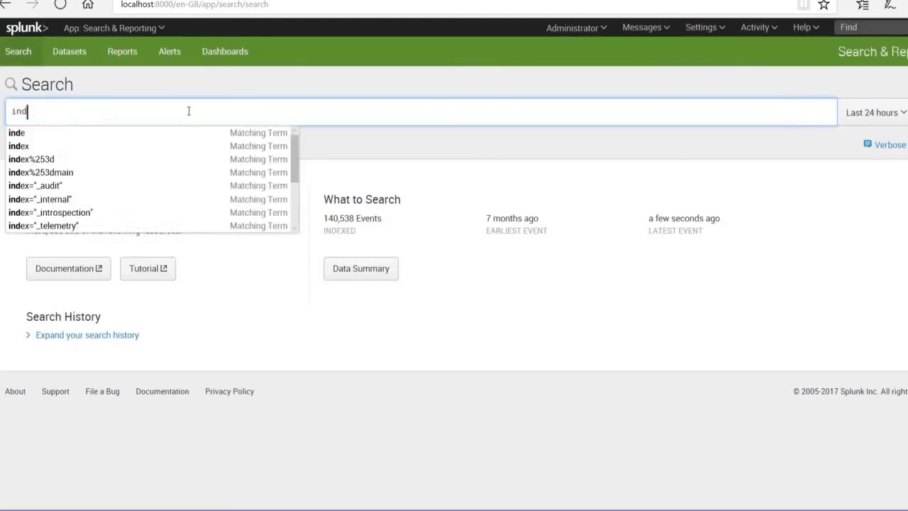
type("ex=demo")
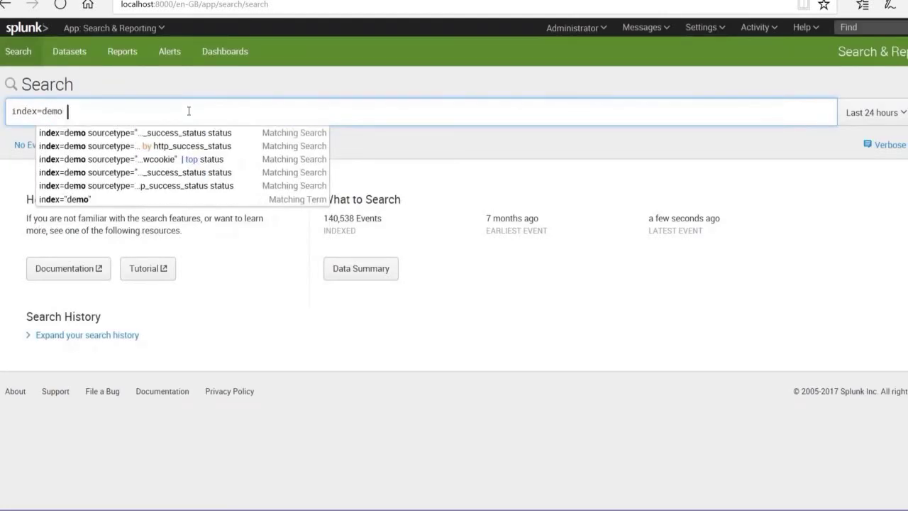
type(" sourcet")
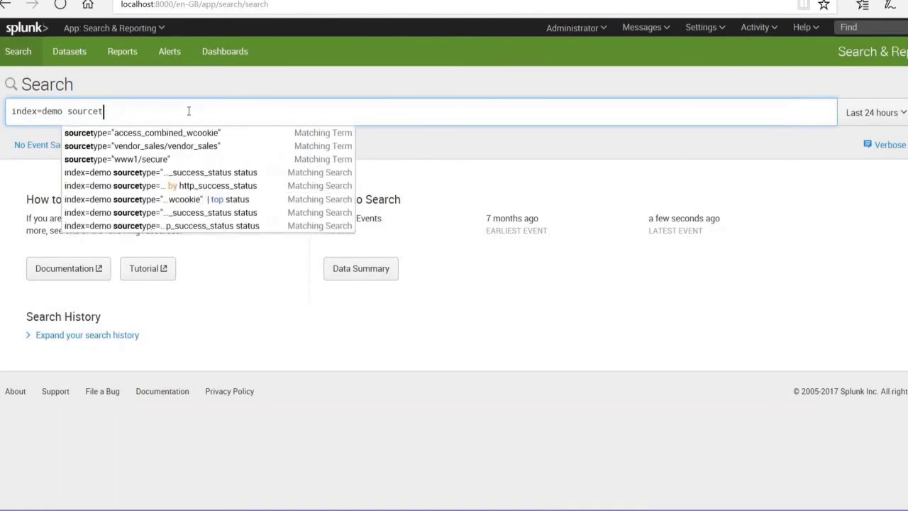
type("ype")
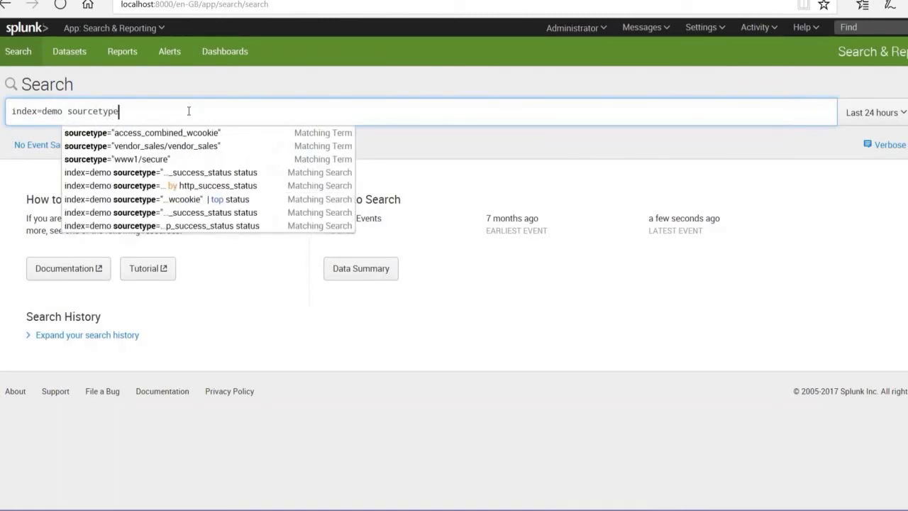
key("Down")
key("Return")
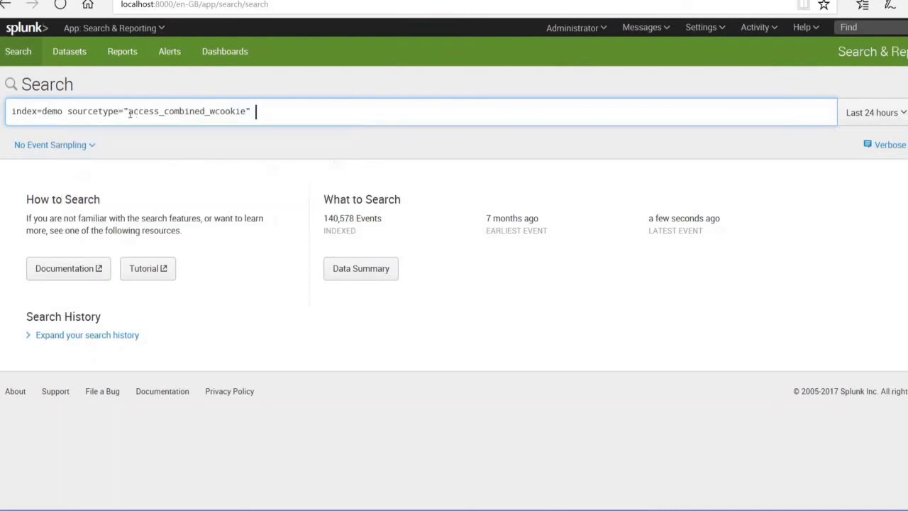
left_click_drag(129, 111, 247, 112)
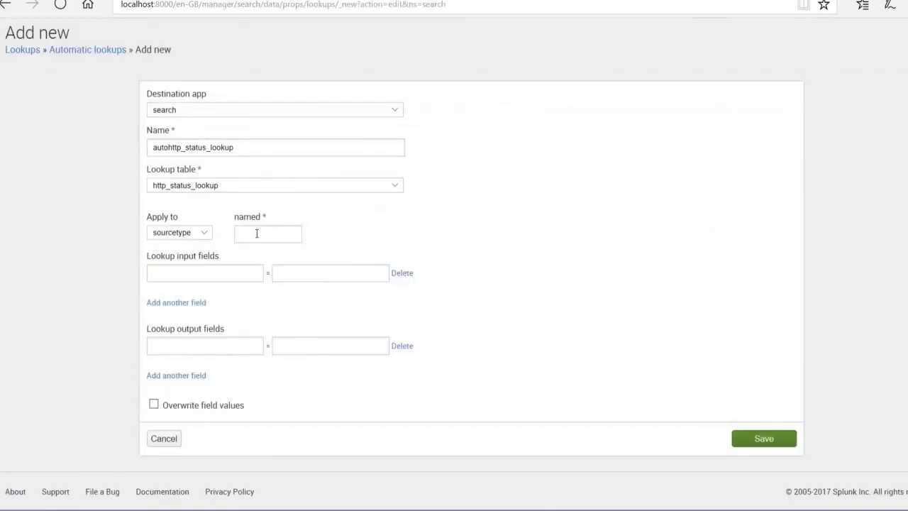
- Apply the automatic lookup to sourcetype access_combined_wcookie and map the lookup input field status to the event field status
type("access_combined_wcookie")
left_click(241, 274)
type("status")
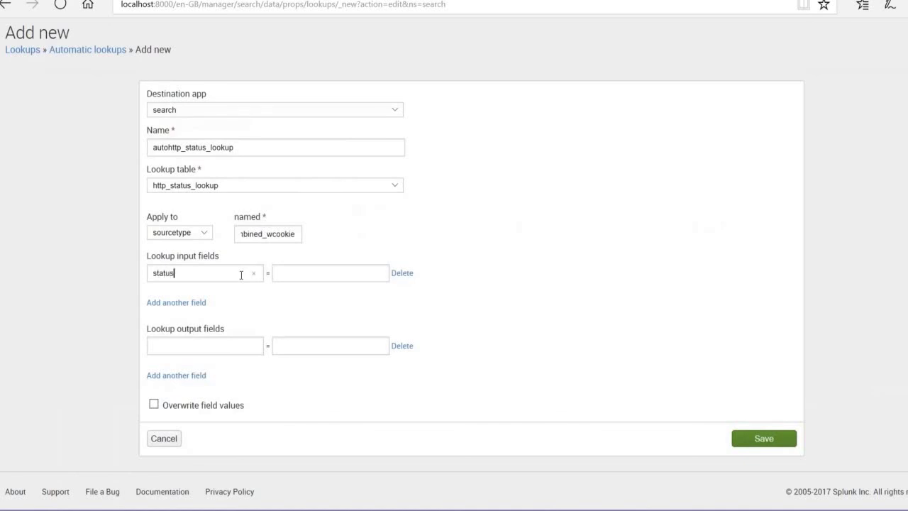
left_click(315, 273)
type("status")
- For the lookup output field, switch to the http_status file in Notepad and copy the column name http_readable_status_codes
left_click(229, 346)
mouse_move(535, 510)
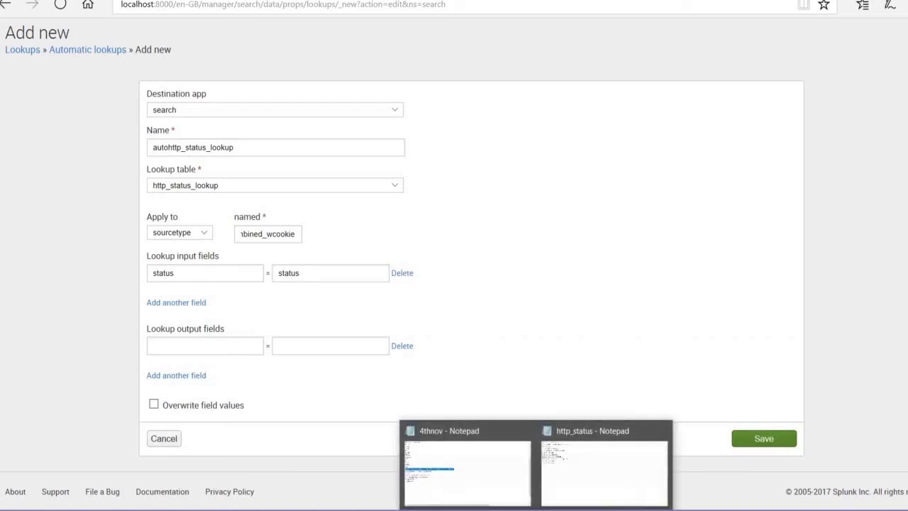
left_click(608, 440)
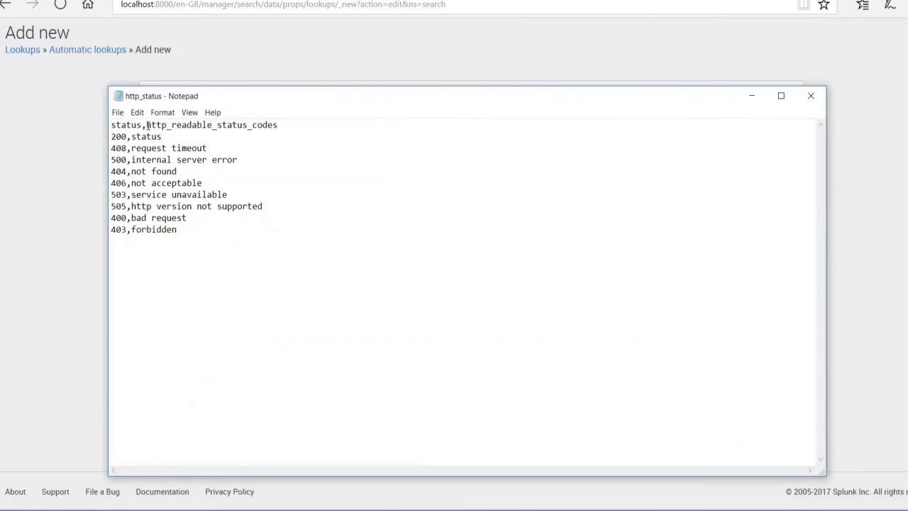
left_click_drag(147, 125, 292, 119)
key("ctrl+c")
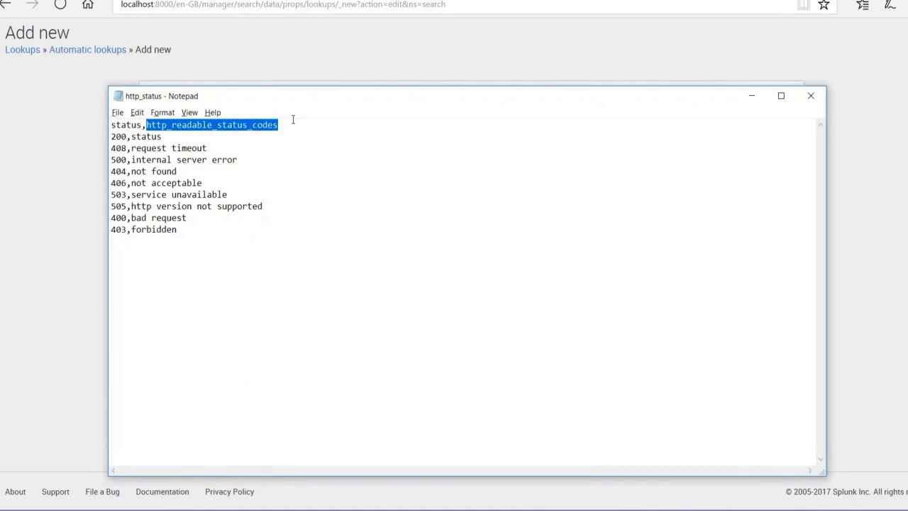
- Back in Splunk, map the lookup output field http_readable_status_codes to the same field name and save the automatic lookup
key("alt+Tab")
key("ctrl+v")
left_click(301, 345)
key("ctrl+v")
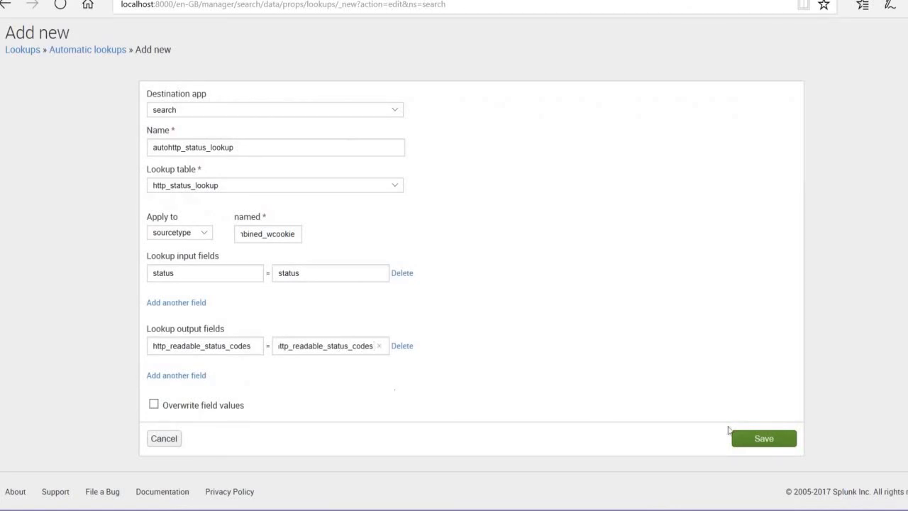
left_click(765, 440)
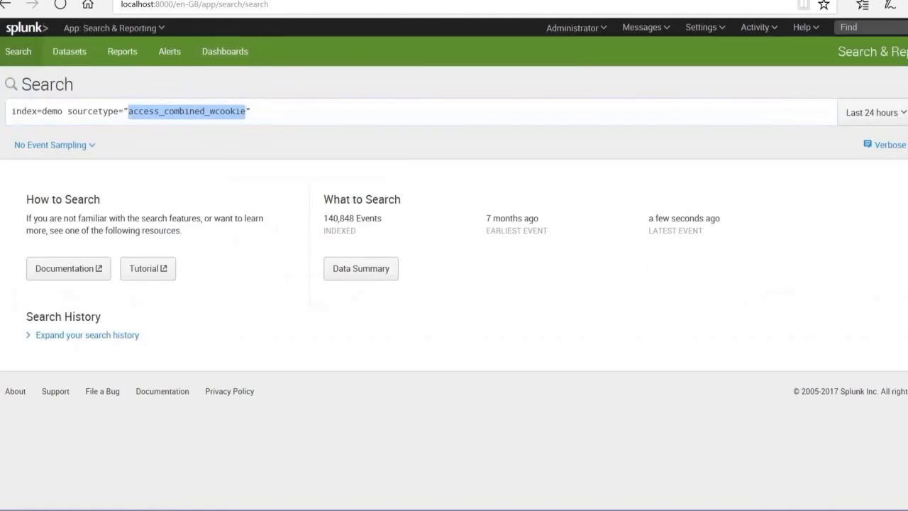
- Run the index=demo sourcetype="access_combined_wcookie" search and set its time range to the last 30 days
key("Return")
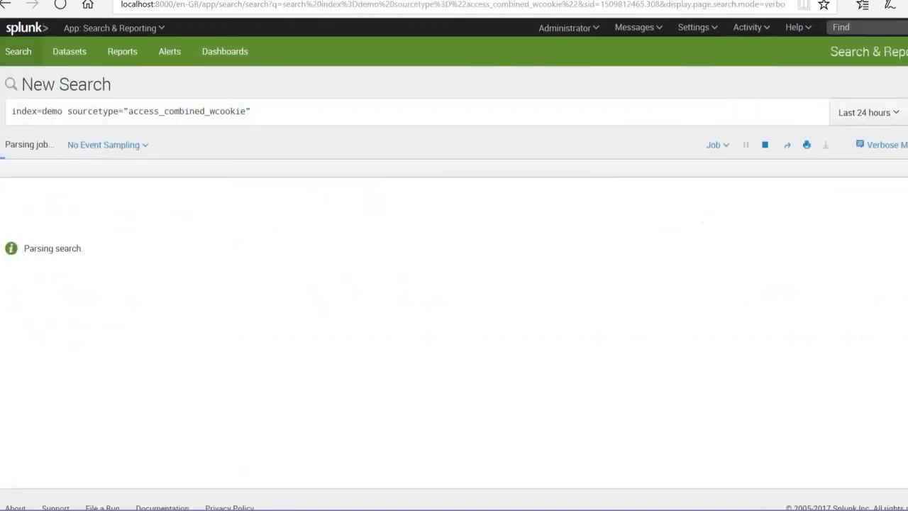
left_click(862, 115)
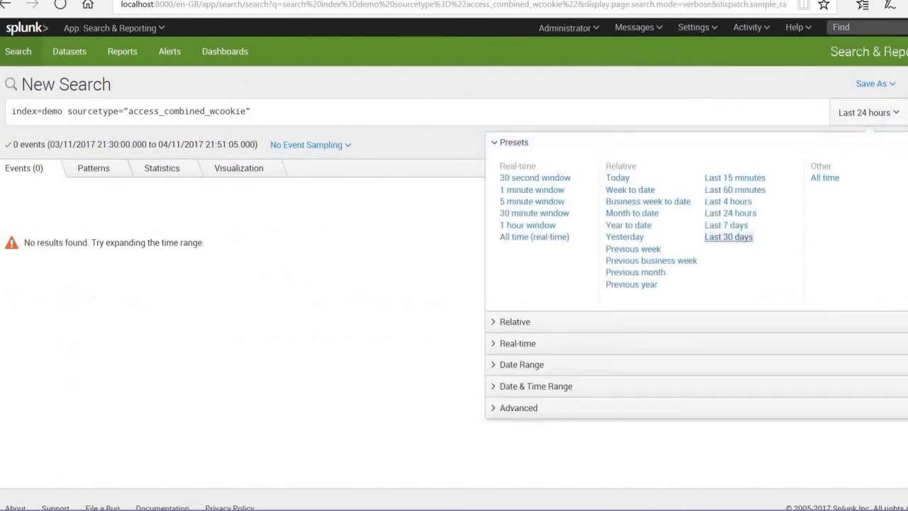
left_click(729, 237)
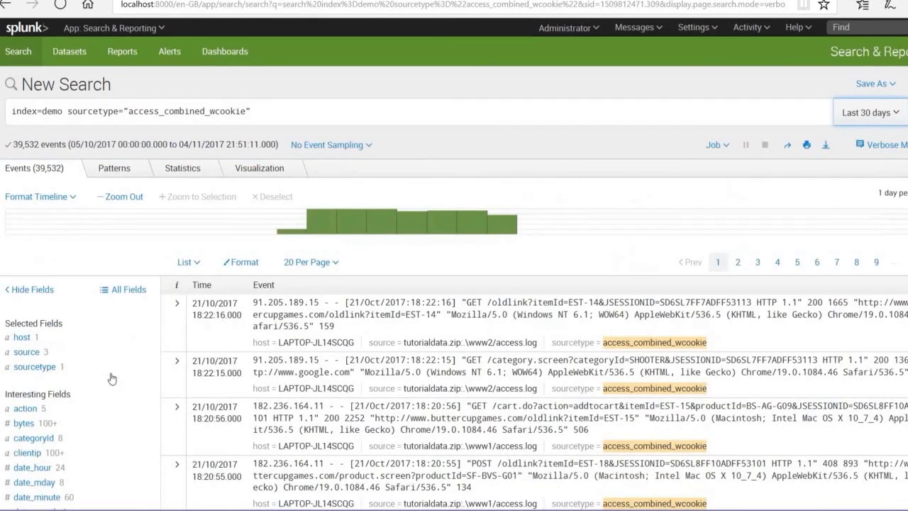
- Look through the fields extracted from the events and view the value breakdown of the status field
scroll(111, 378, "down", 1)
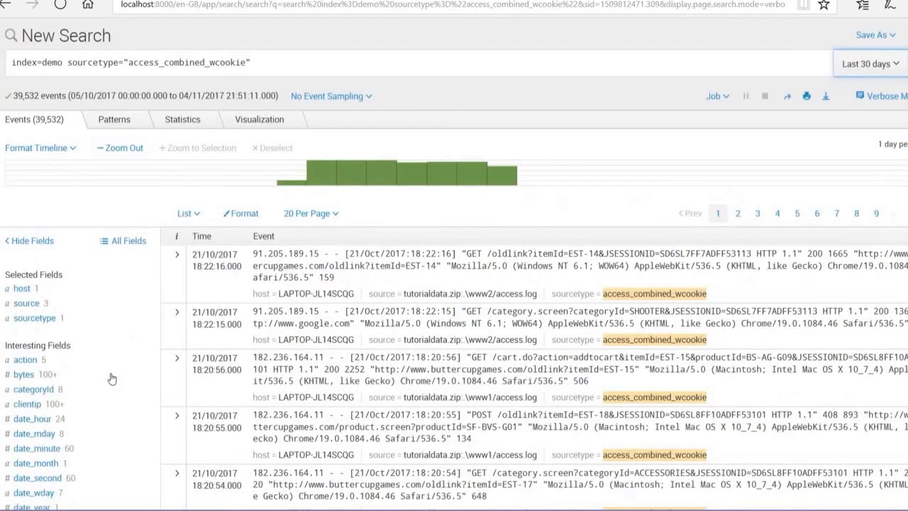
scroll(111, 378, "down", 5)
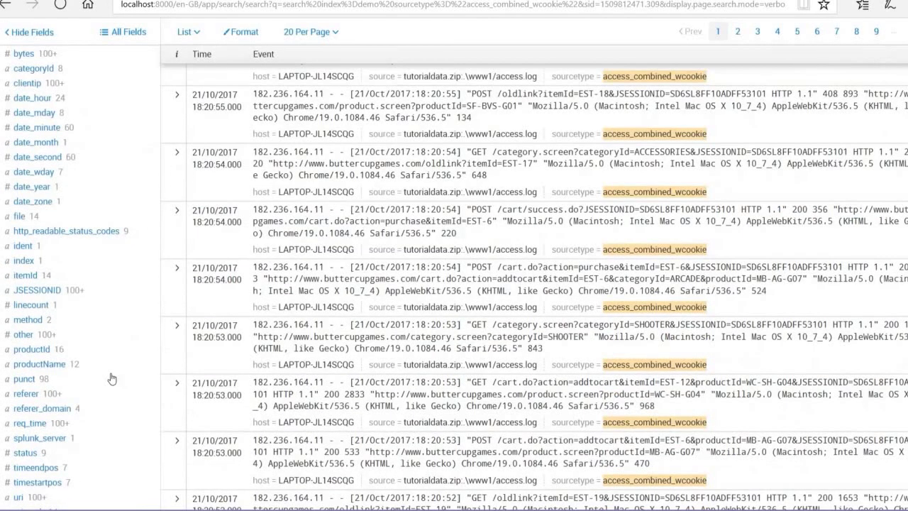
scroll(112, 378, "down", 3)
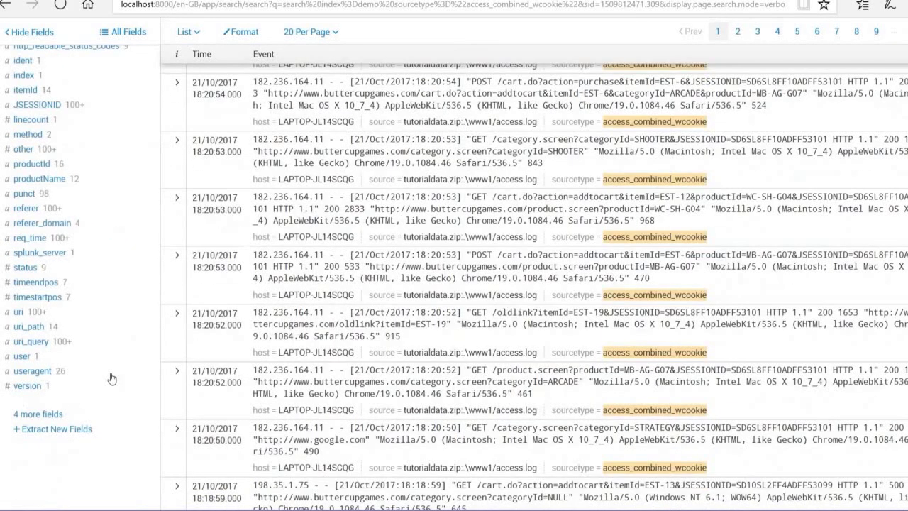
scroll(112, 378, "up", 1)
left_click(55, 331)
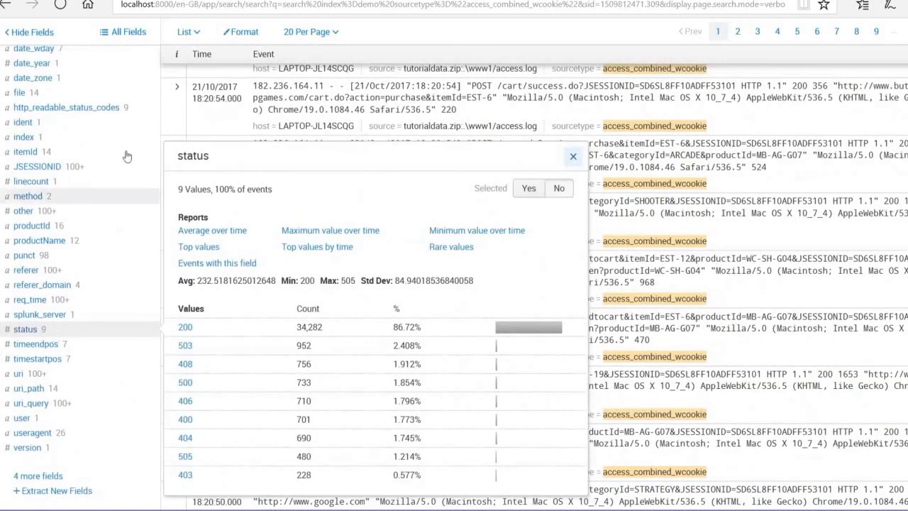